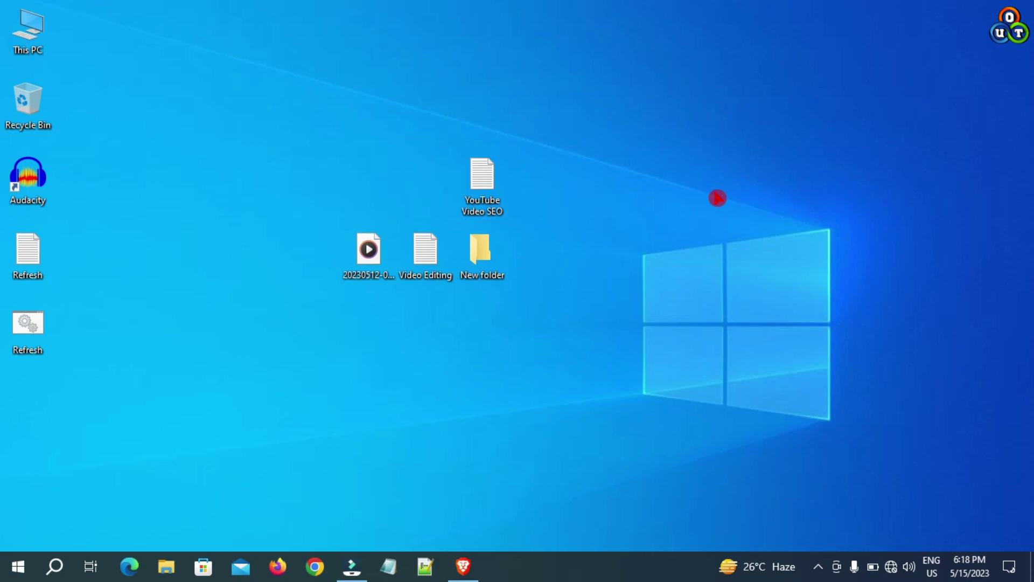
left_click_drag(745, 313, 325, 154)
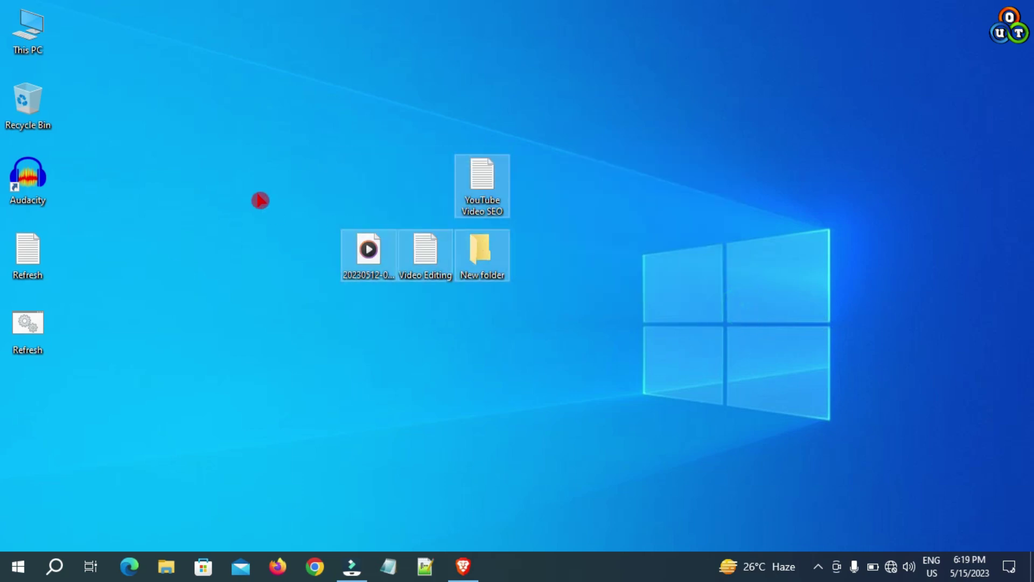
left_click(244, 116)
right_click(243, 117)
left_click(263, 154)
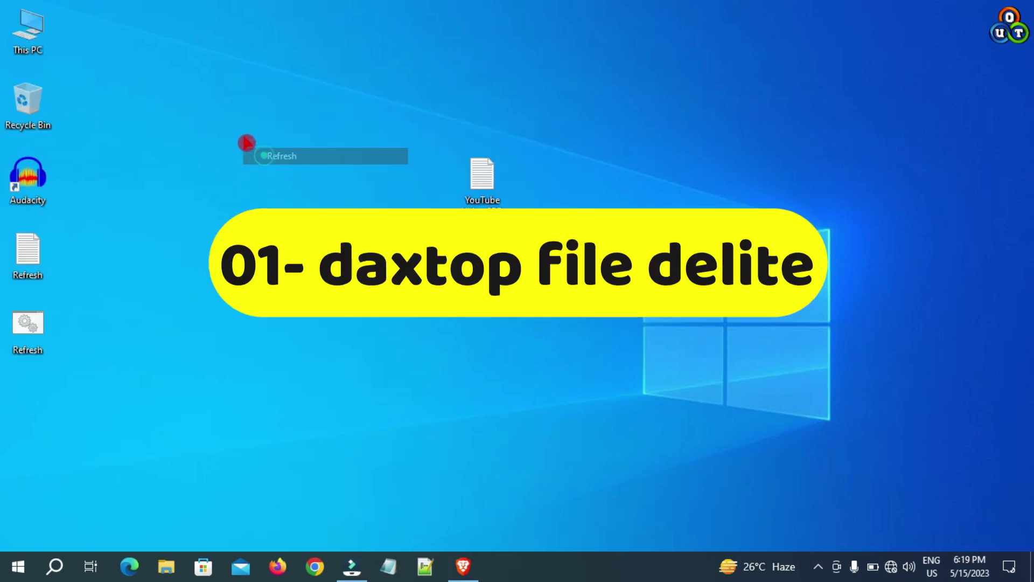
Step: Delete the YouTube Video SEO and Video Editing documents, the media file starting with 20230512, and New folder from the desktop
left_click_drag(610, 247, 284, 151)
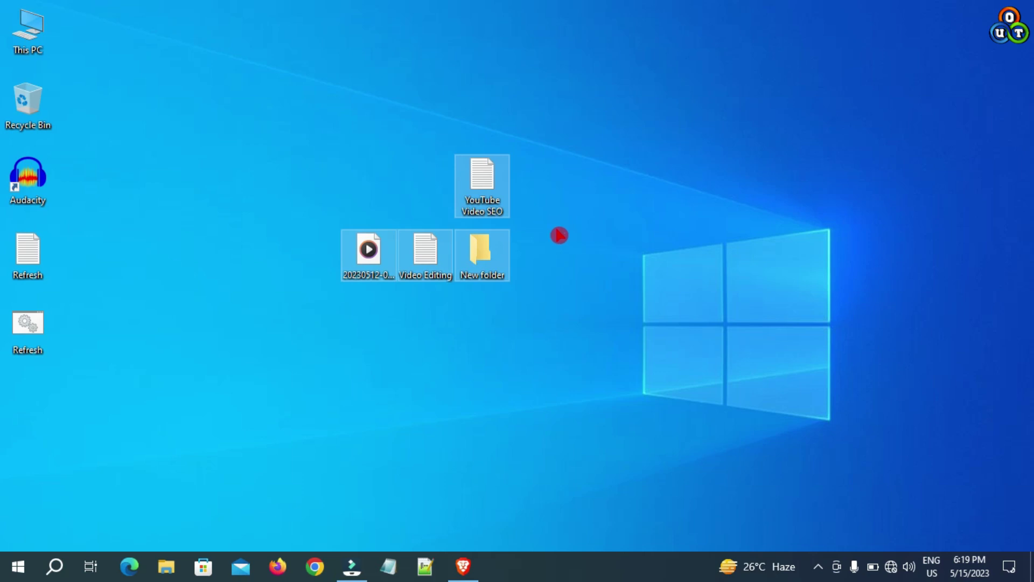
left_click(264, 124)
left_click_drag(654, 183, 272, 416)
right_click(260, 193)
left_click(698, 155)
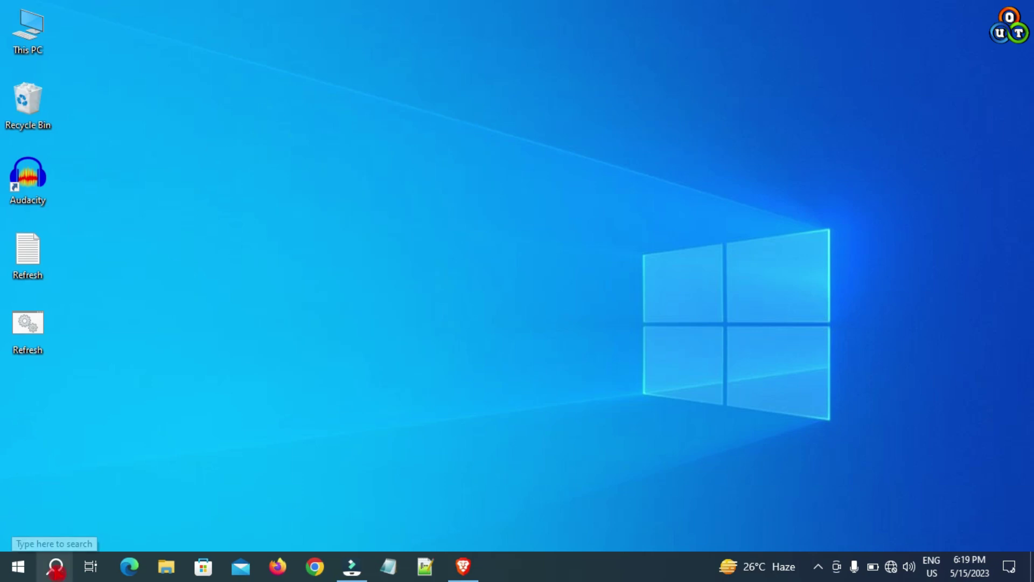
left_click(55, 567)
left_click(738, 215)
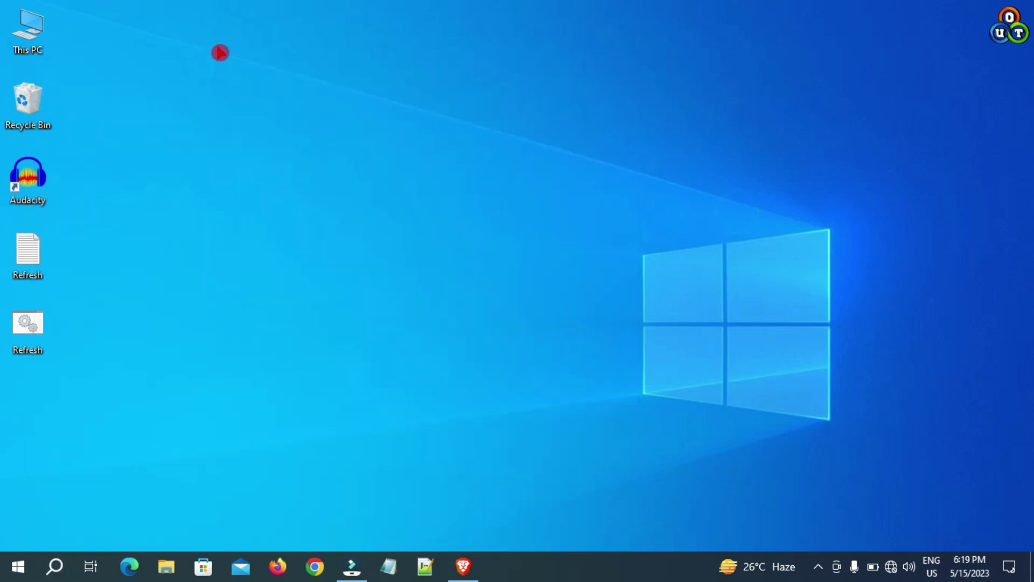
right_click(218, 52)
left_click(265, 93)
right_click(262, 89)
left_click(297, 138)
right_click(335, 114)
left_click(369, 165)
Step: Find Control Panel by searching for "con" and open its list of programs to uninstall
left_click(55, 566)
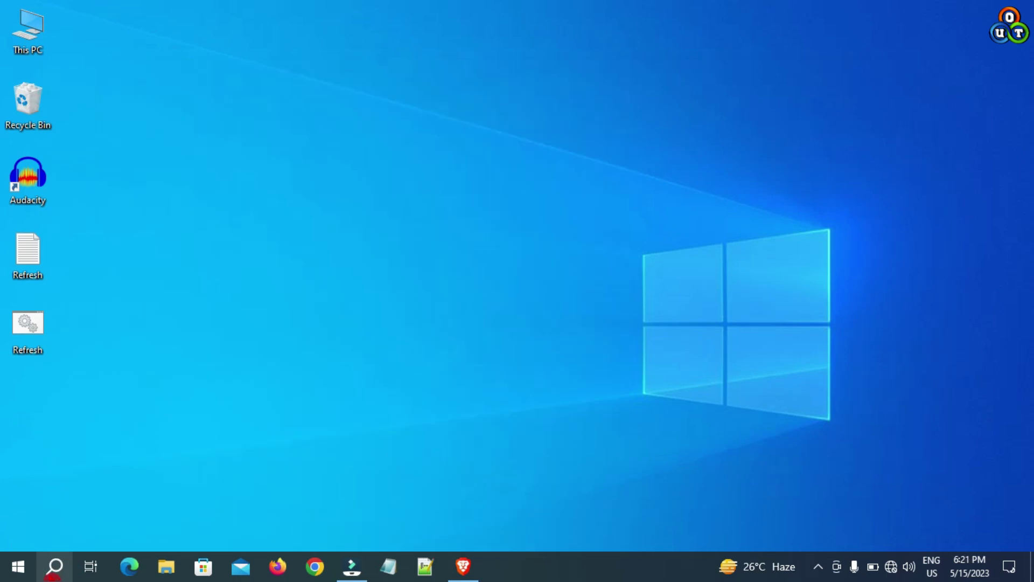
left_click(55, 566)
type("con")
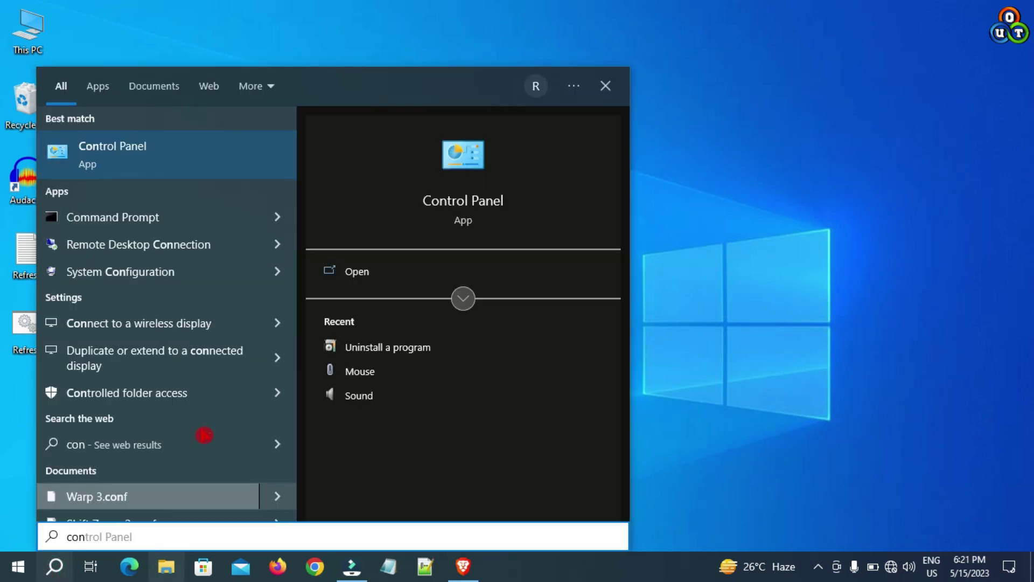
left_click(367, 277)
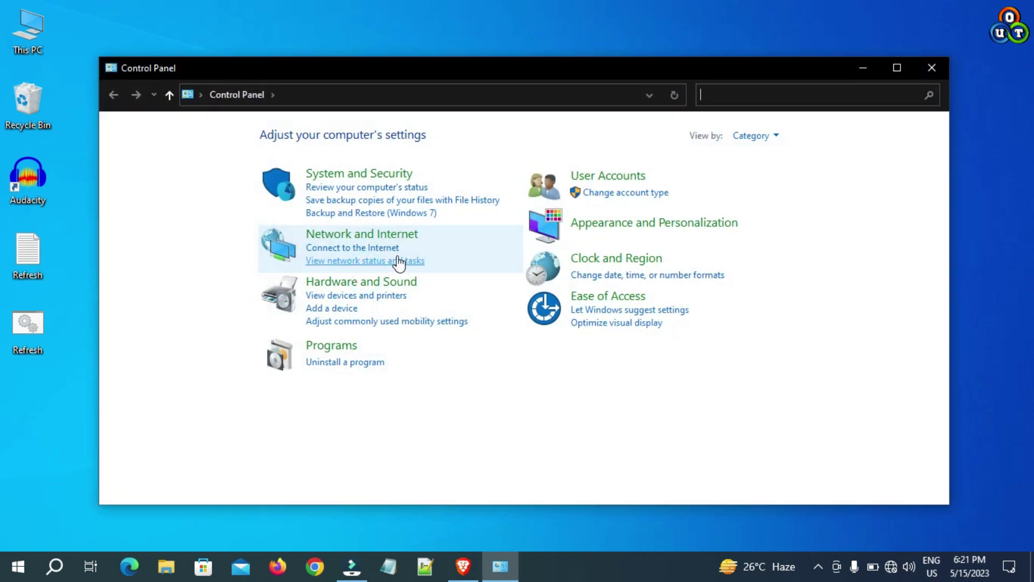
left_click(326, 363)
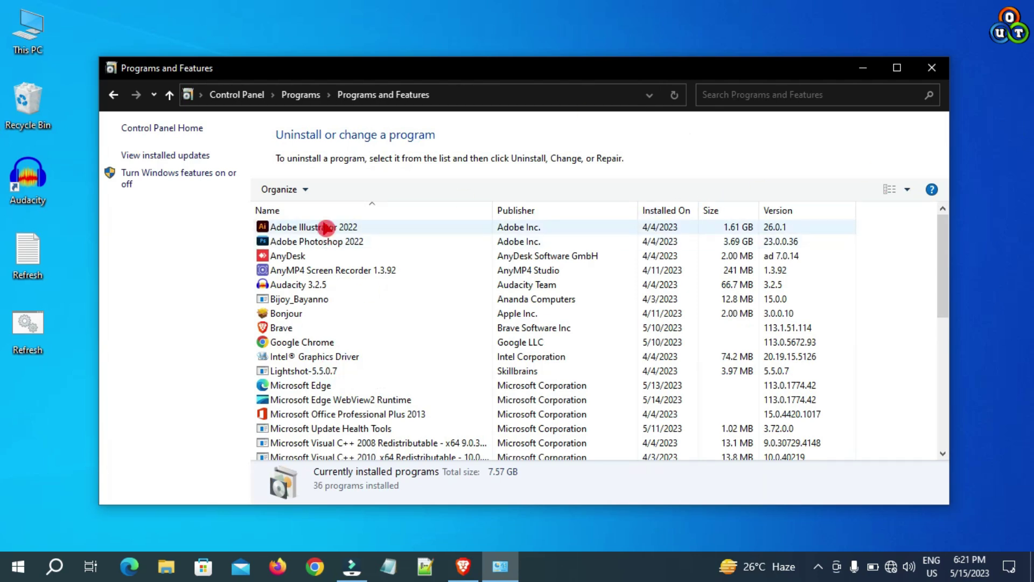
Step: Look through the installed programs and start uninstalling Adobe Photoshop 2022
scroll(326, 280, "down", 4)
scroll(452, 347, "up", 5)
scroll(485, 337, "down", 6)
scroll(510, 342, "up", 6)
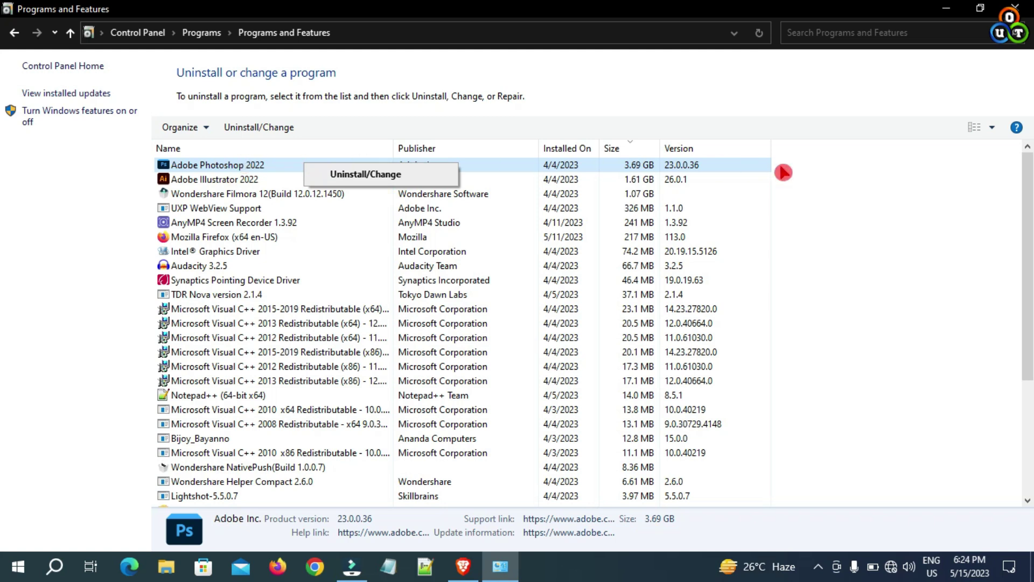
left_click(350, 176)
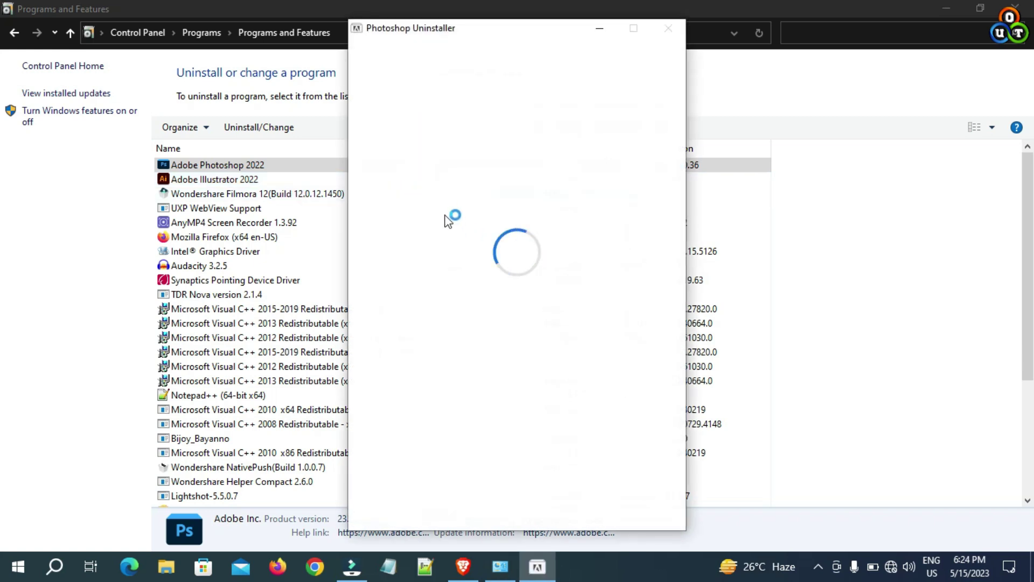
left_click(558, 350)
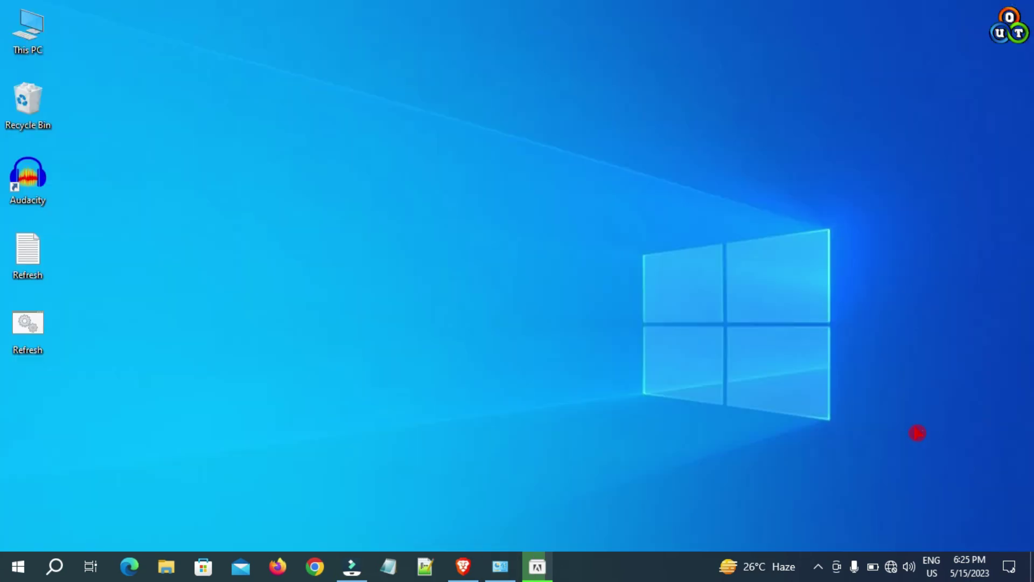
right_click(355, 71)
left_click(384, 115)
right_click(360, 93)
left_click(396, 139)
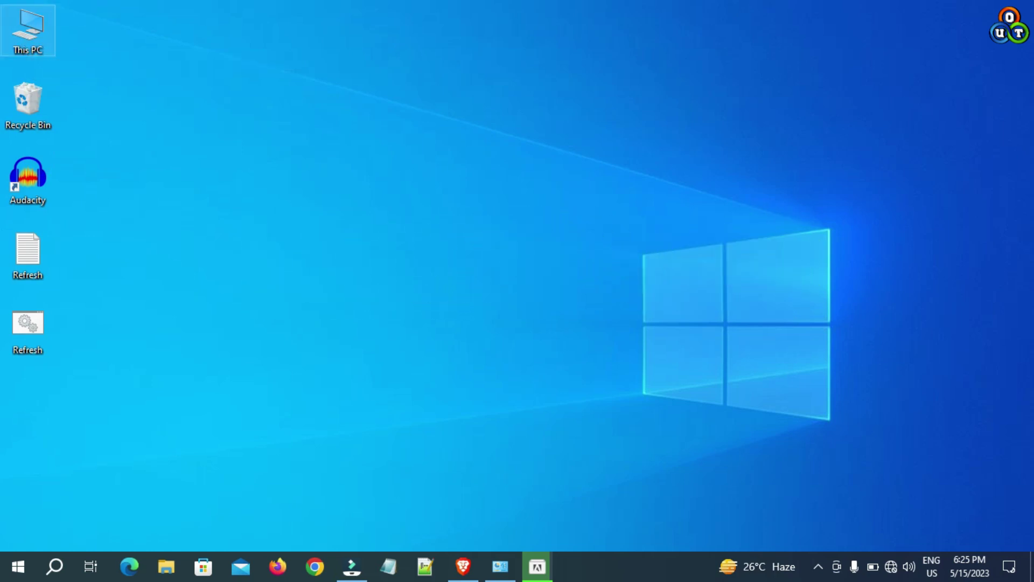
Step: Open the SoftwareDistribution folder inside the Windows folder on Local Disk (C:)
double_click(28, 31)
double_click(321, 239)
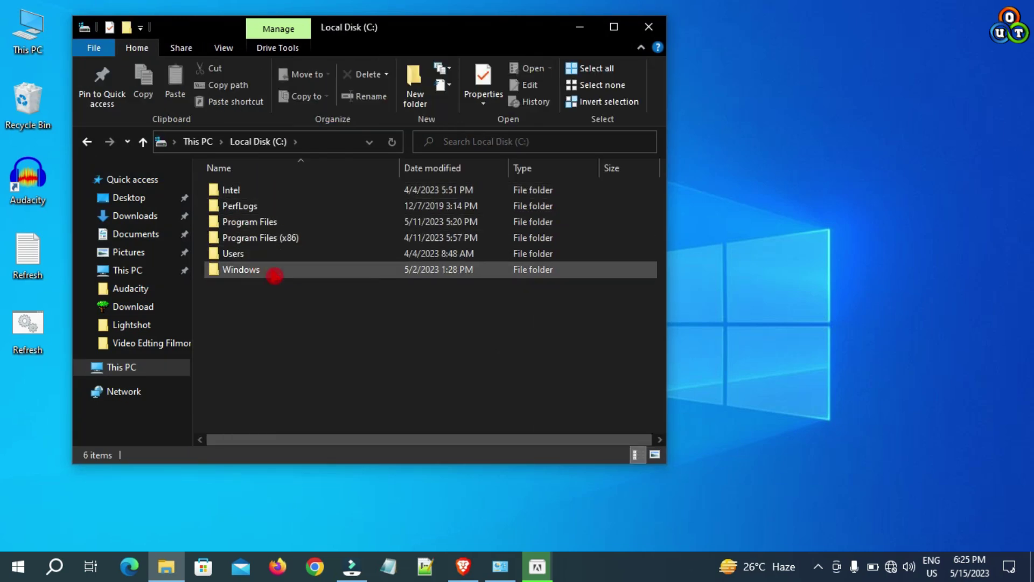
double_click(278, 272)
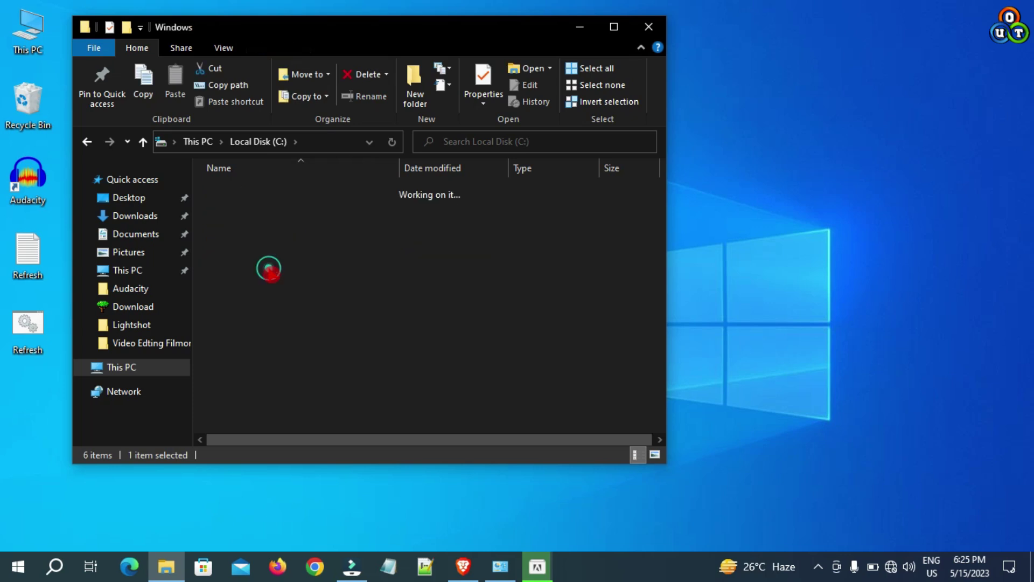
scroll(509, 274, "down", 8)
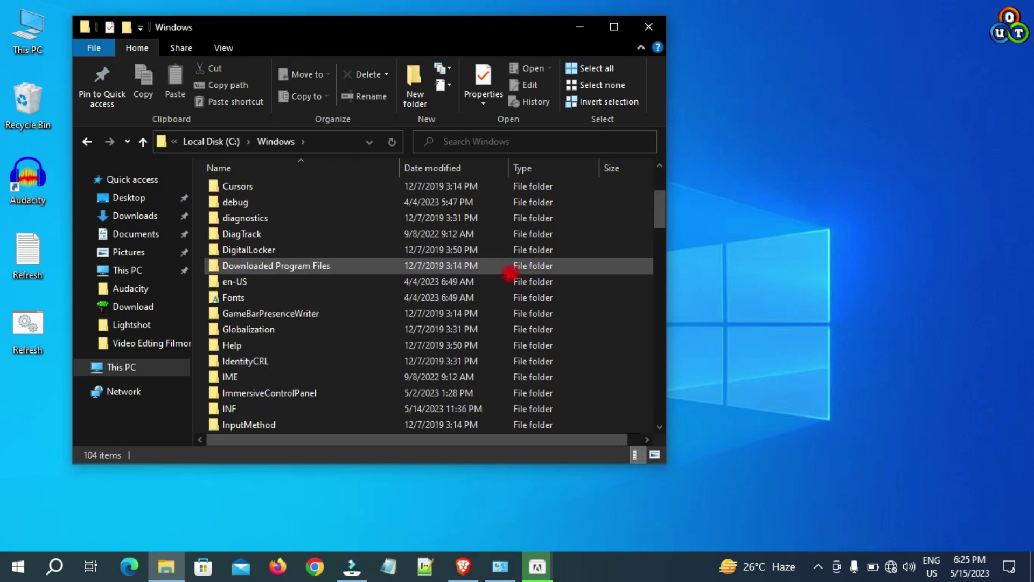
scroll(509, 273, "down", 9)
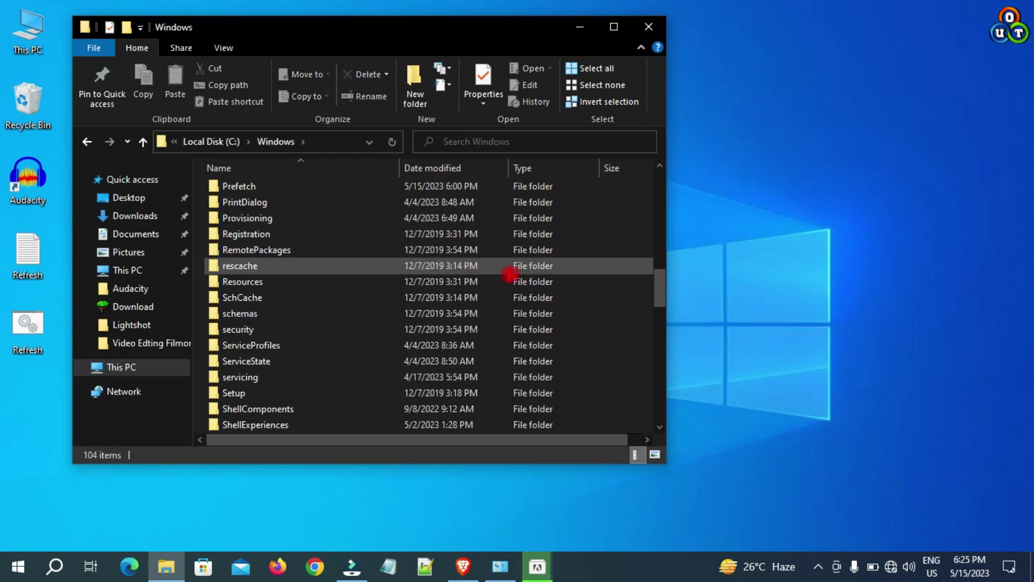
scroll(509, 275, "down", 3)
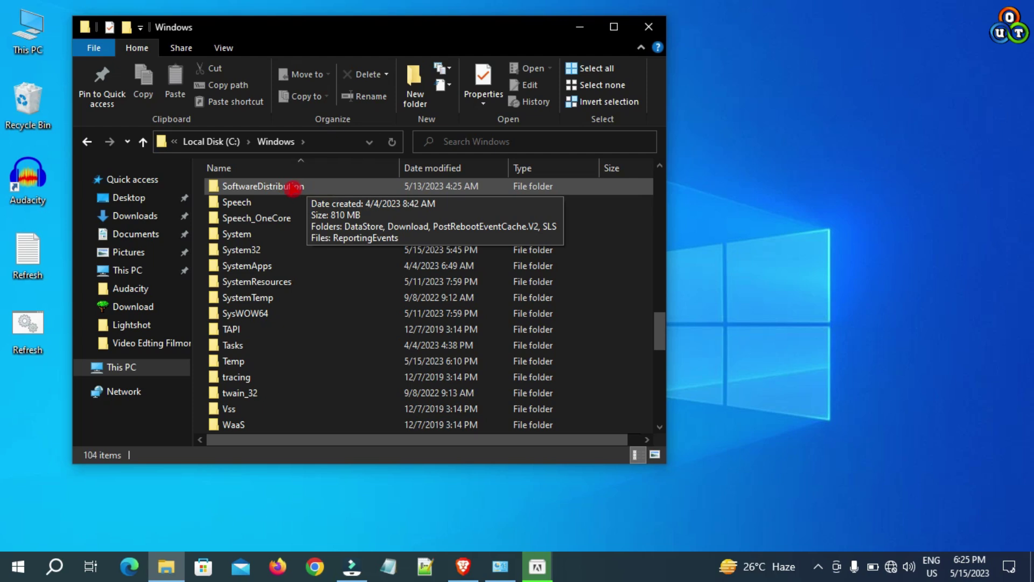
double_click(285, 186)
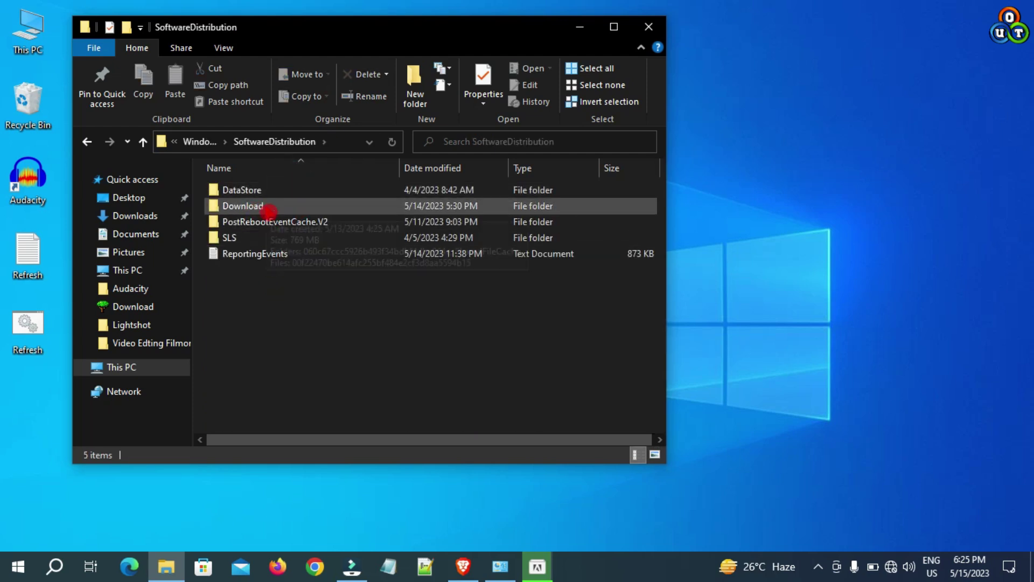
Step: Delete the Download folder from SoftwareDistribution with administrator permission and close the folder window
left_click(264, 206)
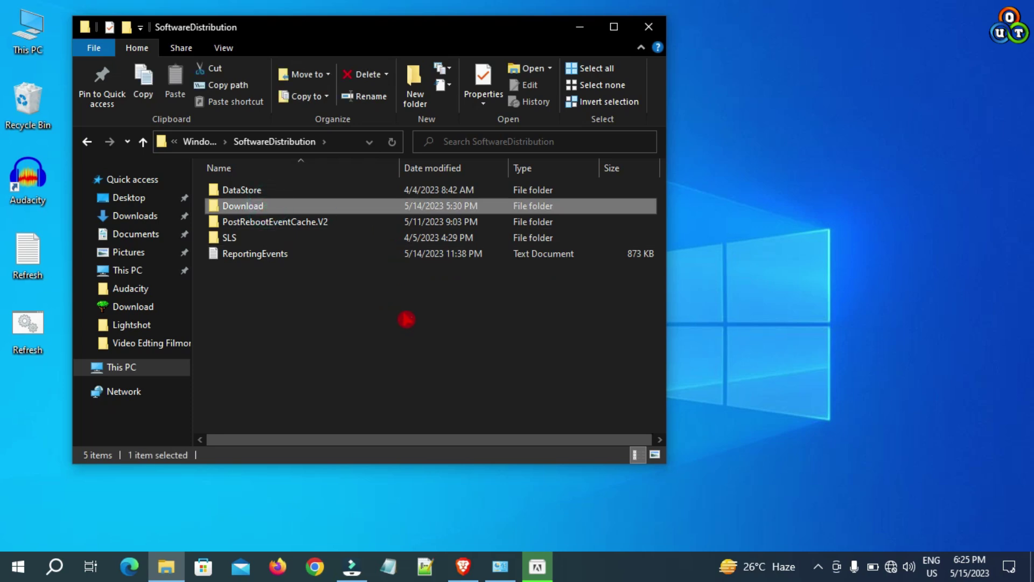
left_click(350, 74)
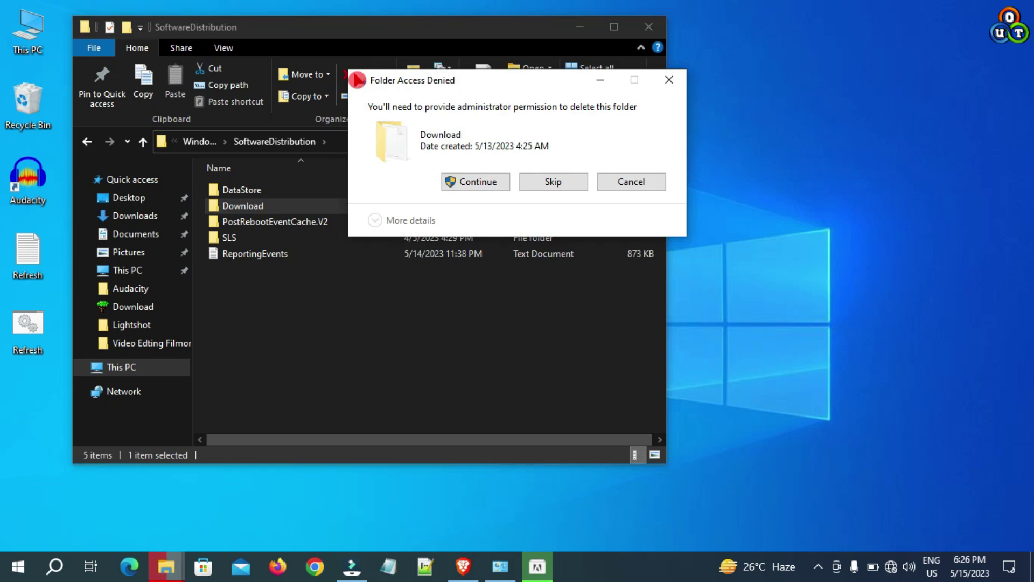
left_click(477, 184)
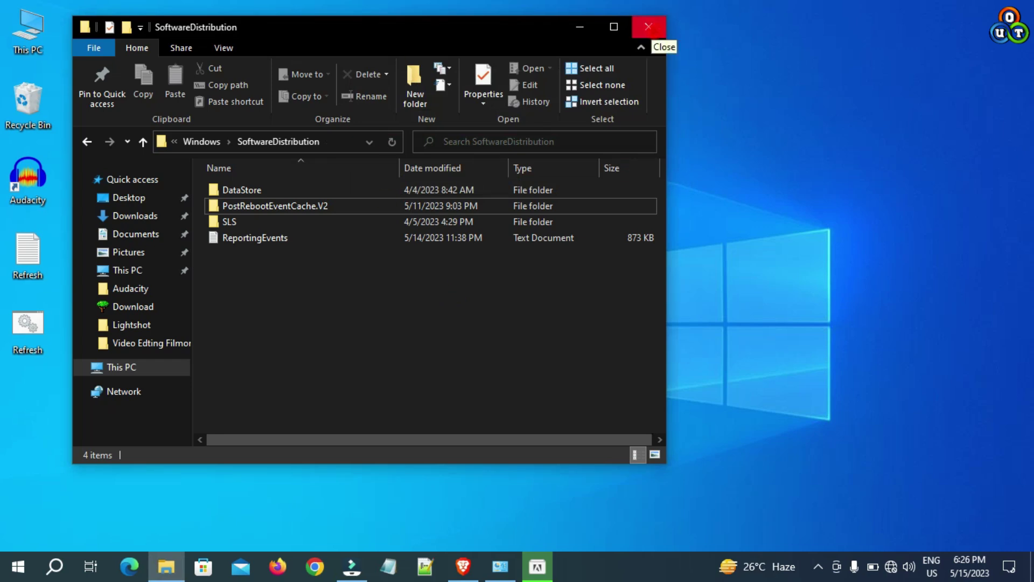
left_click(648, 27)
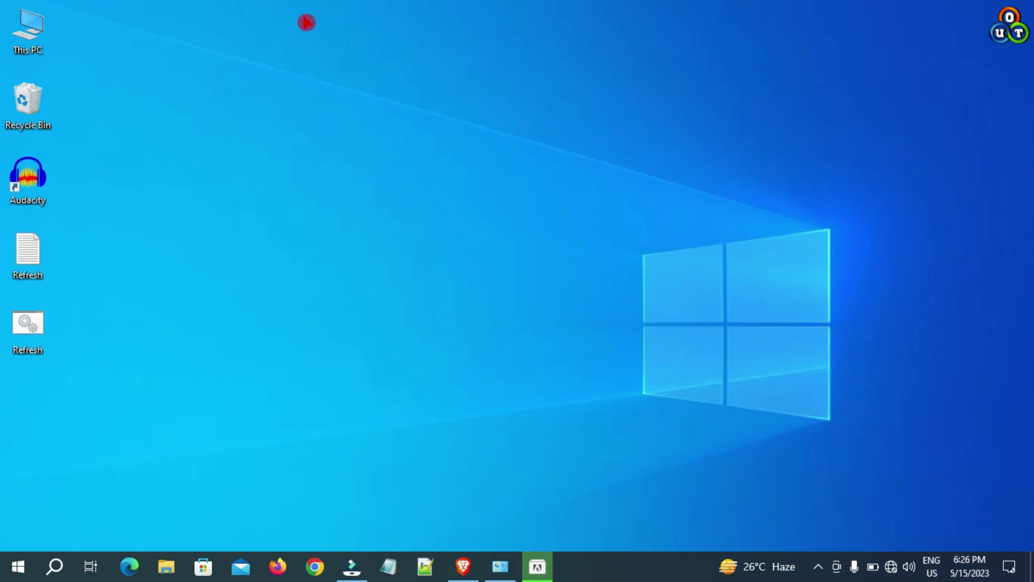
key("super+r")
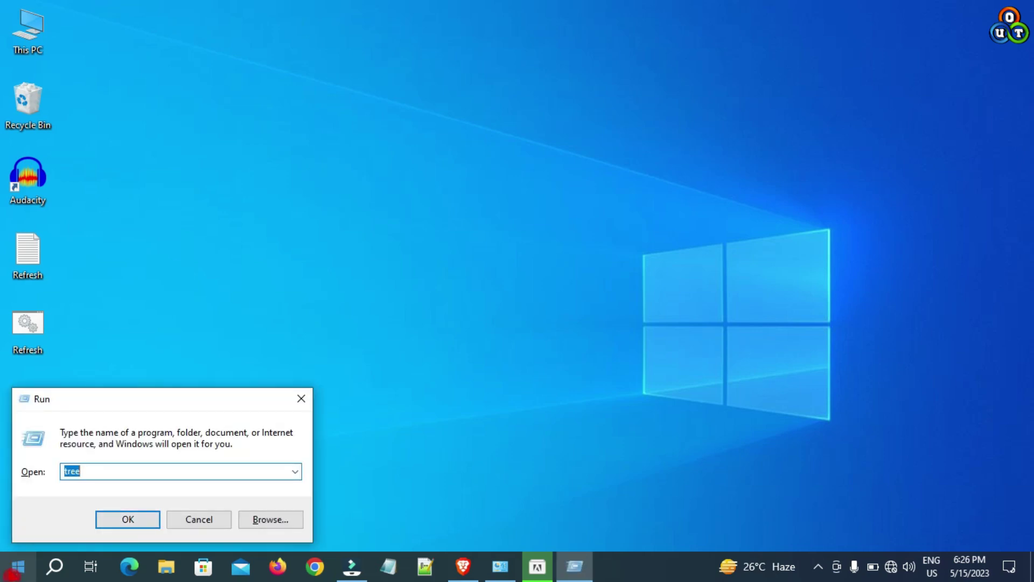
left_click(18, 565)
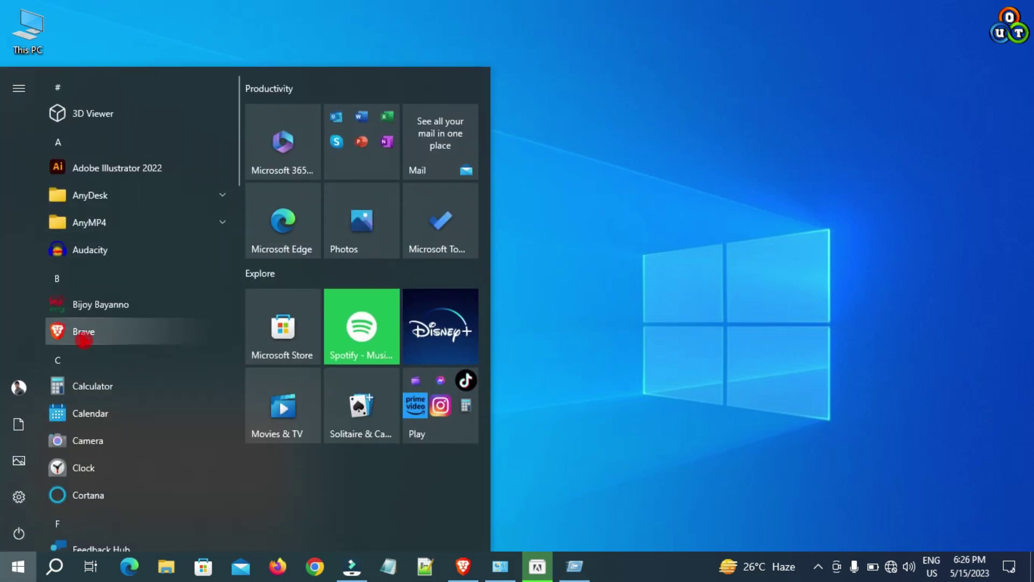
scroll(127, 325, "down", 10)
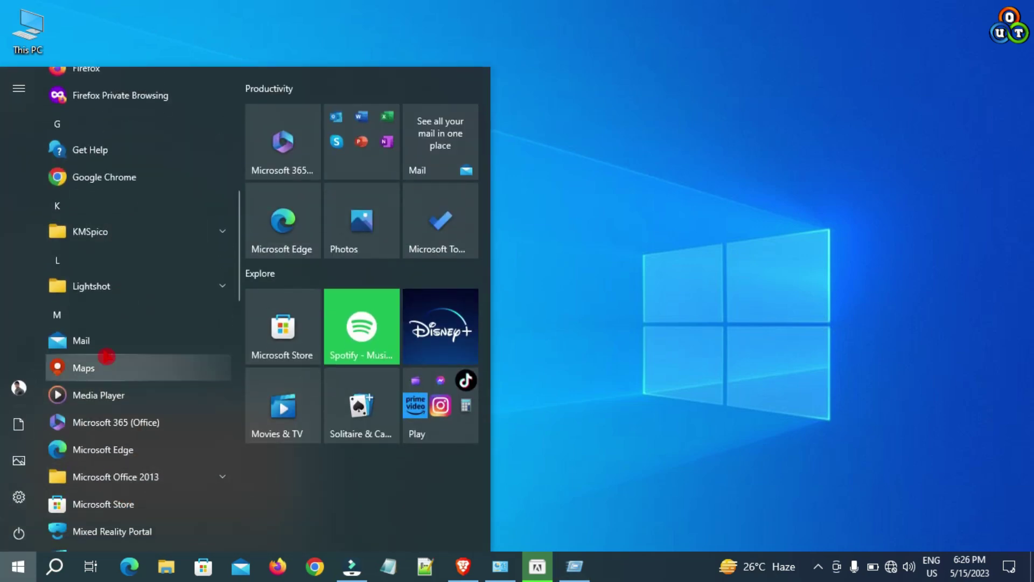
scroll(138, 330, "up", 1)
scroll(138, 339, "down", 7)
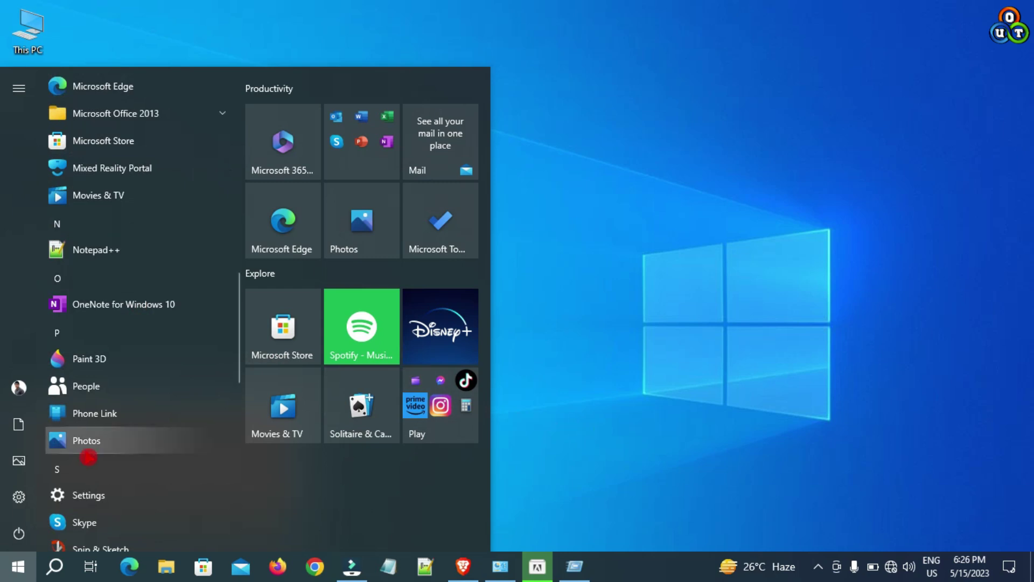
scroll(86, 459, "down", 4)
Step: Open the Windows Temp folder by running the earlier temp command, and maximize its window
key("super+r")
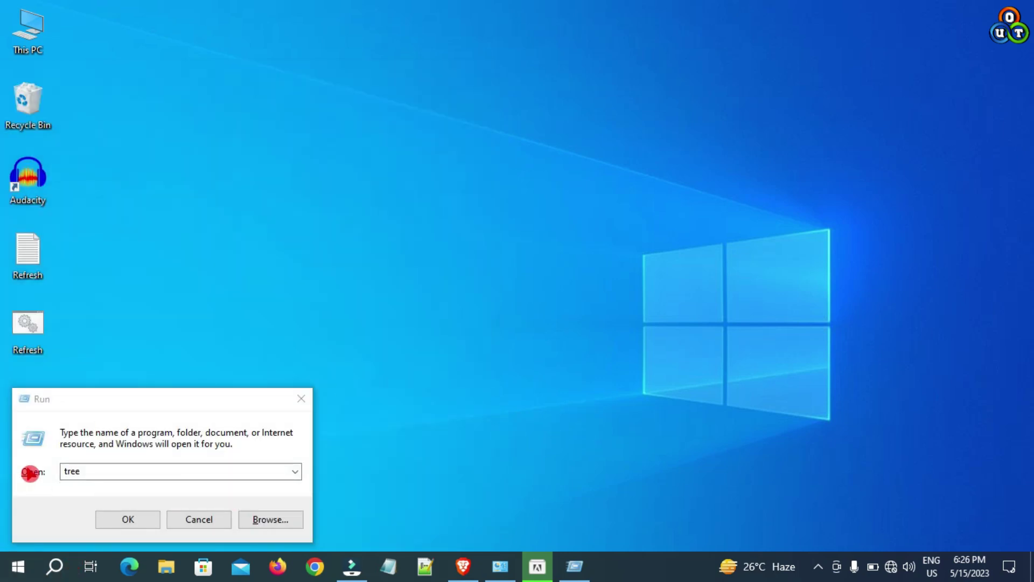
left_click(295, 471)
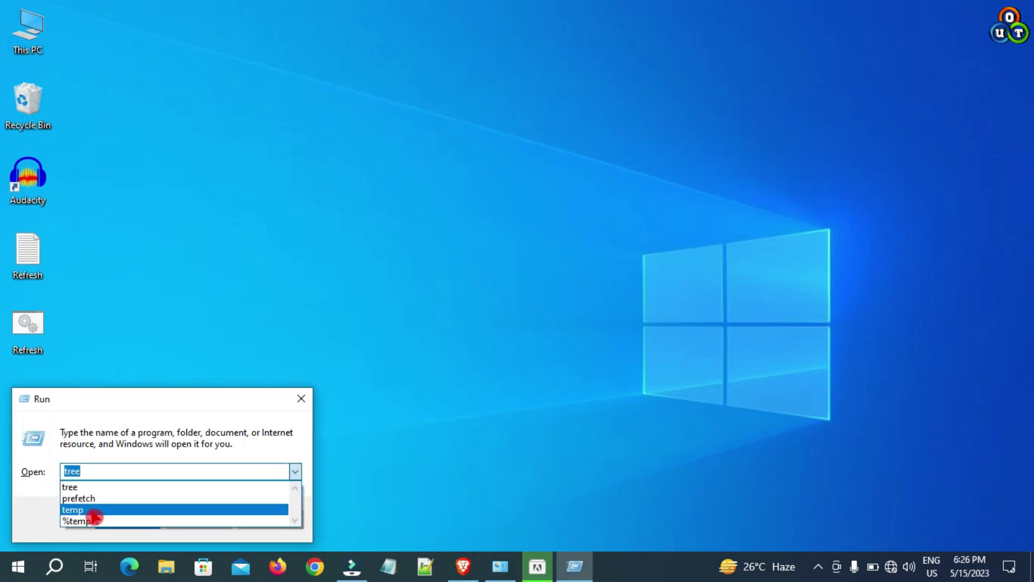
left_click(93, 512)
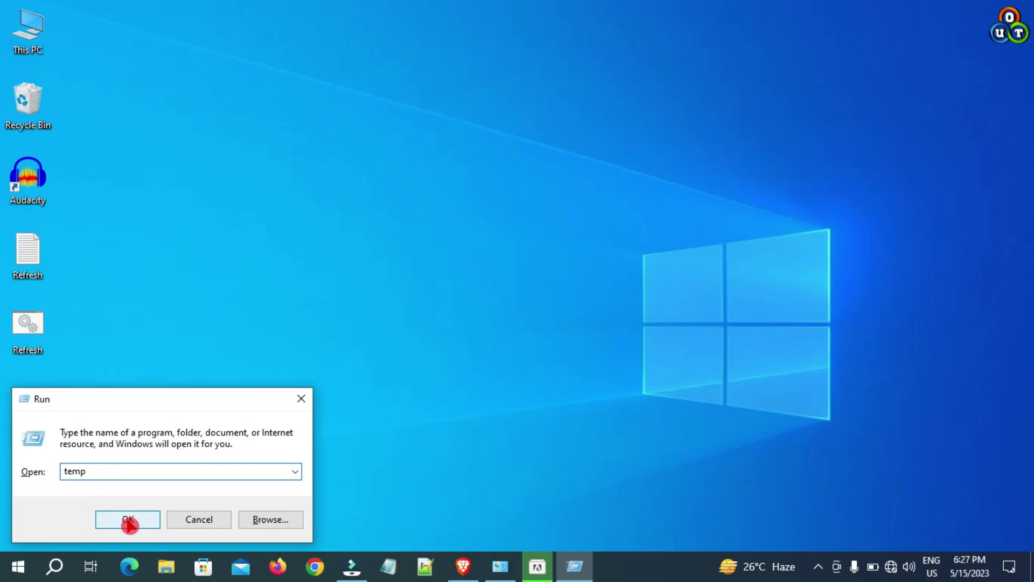
left_click(129, 520)
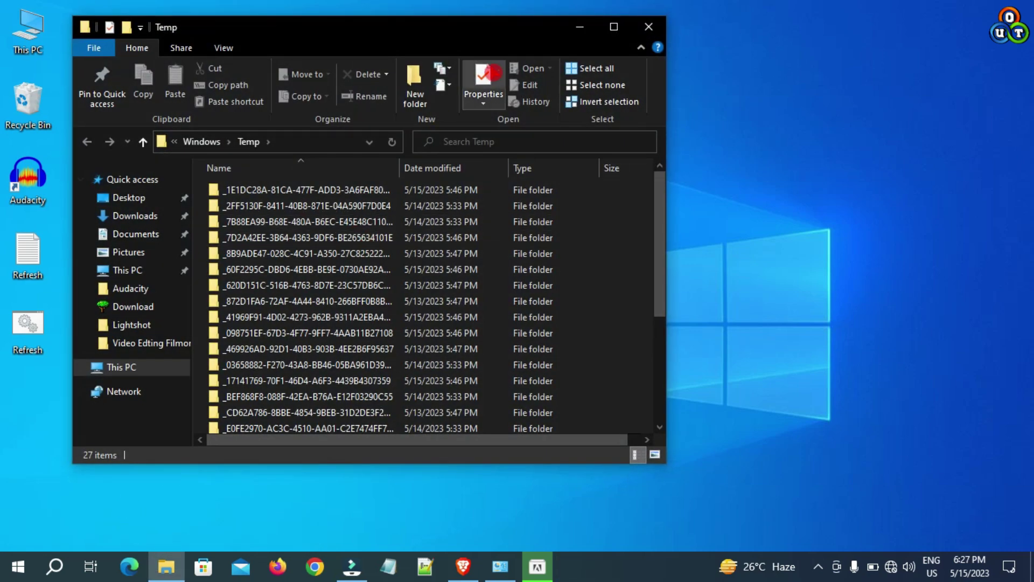
left_click(614, 26)
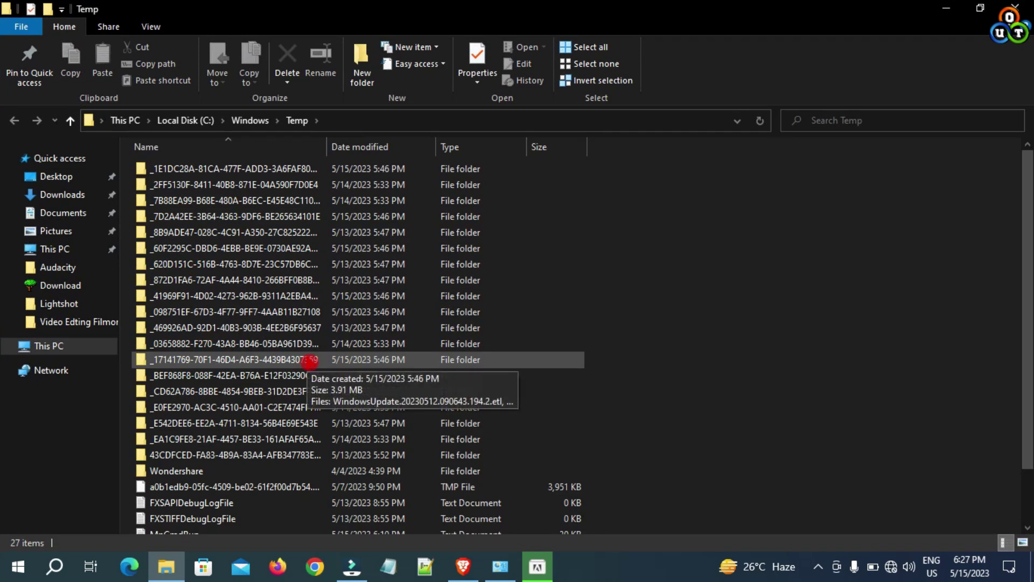
Step: Delete everything in the Windows Temp folder, skipping all items in use, and close the folder window
key("ctrl+a")
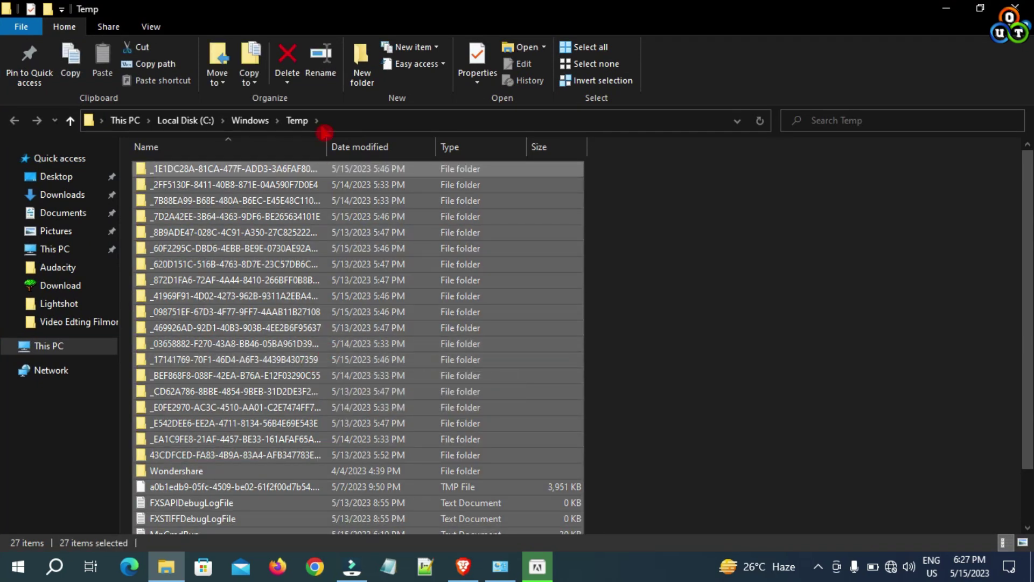
left_click(287, 54)
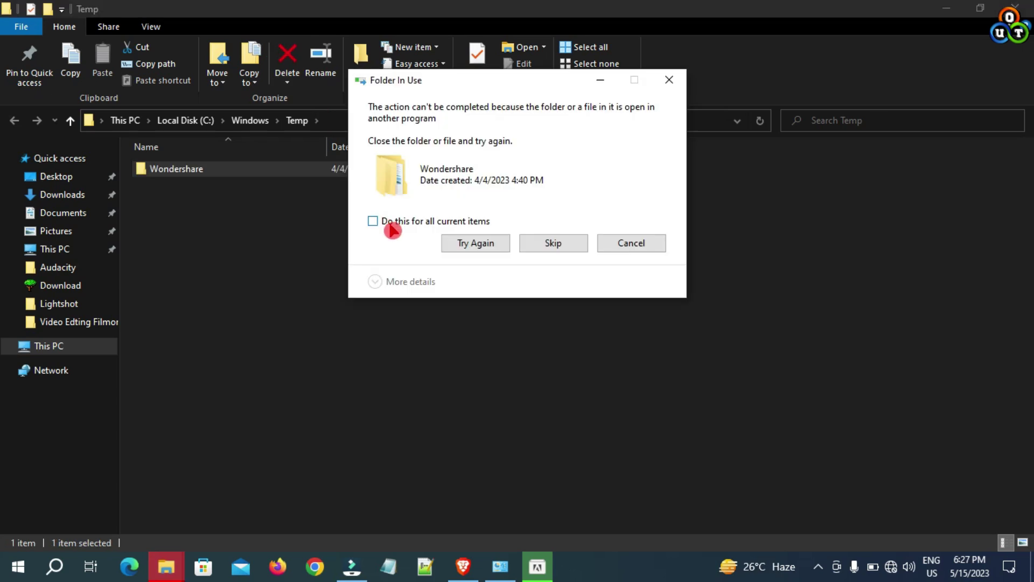
left_click(373, 221)
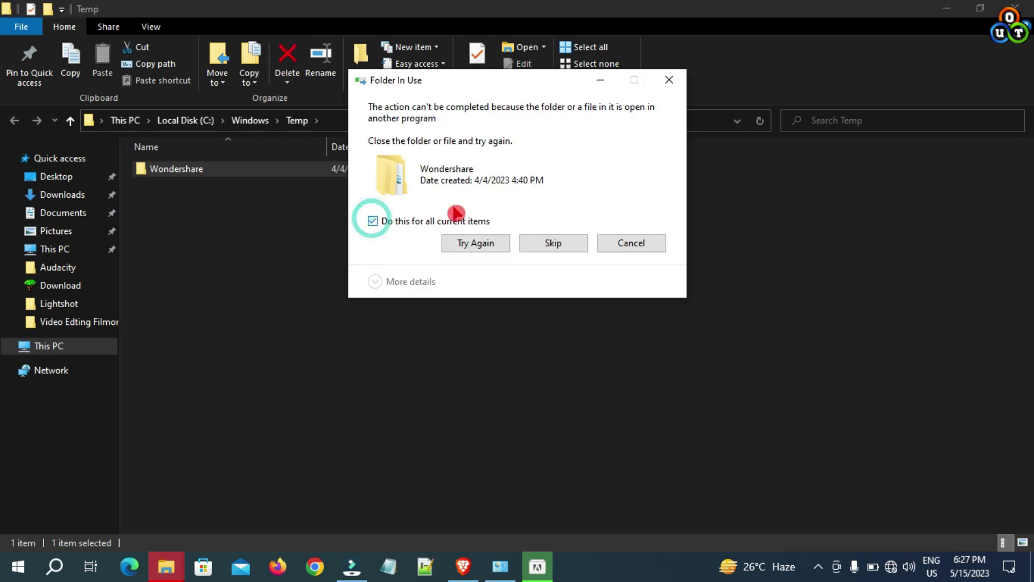
left_click(553, 243)
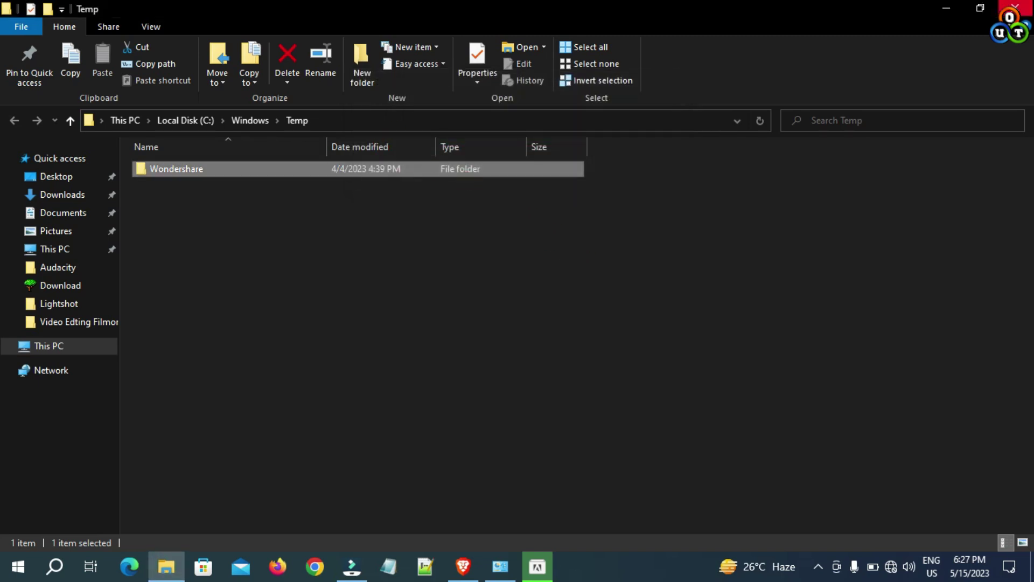
left_click(1015, 7)
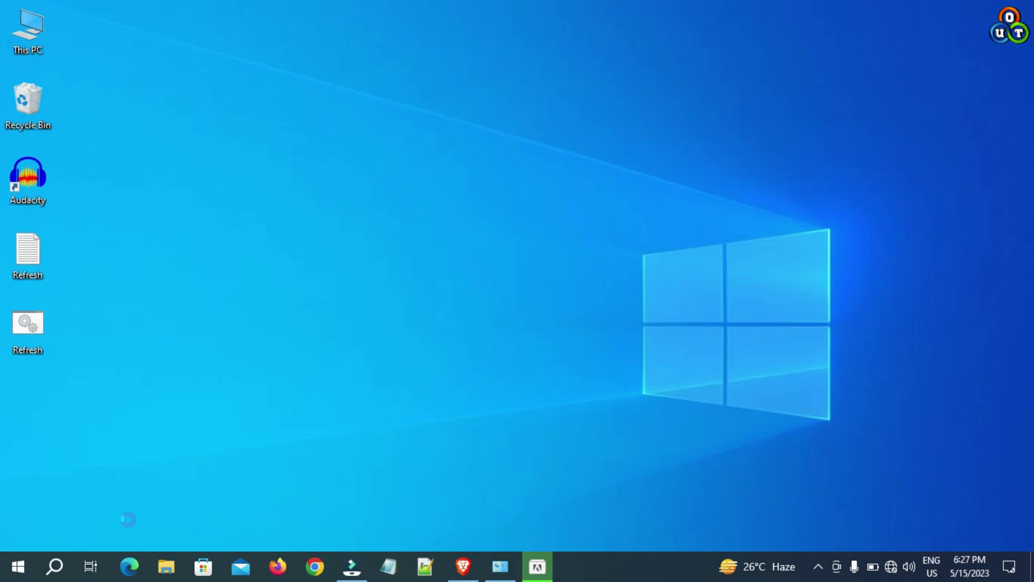
Step: Open the user Temp folder by running %temp% and permanently delete all its contents, skipping all items in use
key("super+r")
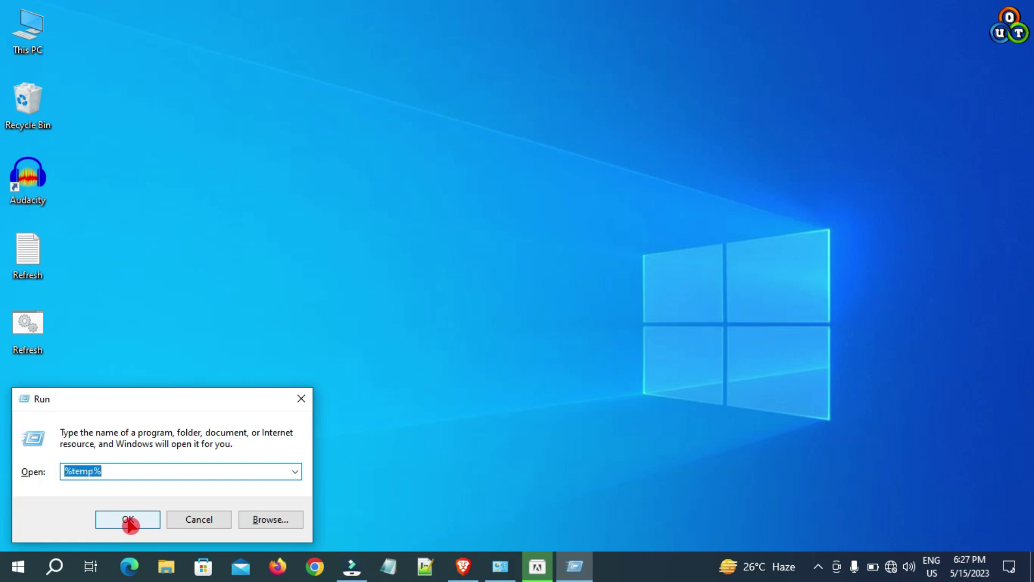
left_click(129, 524)
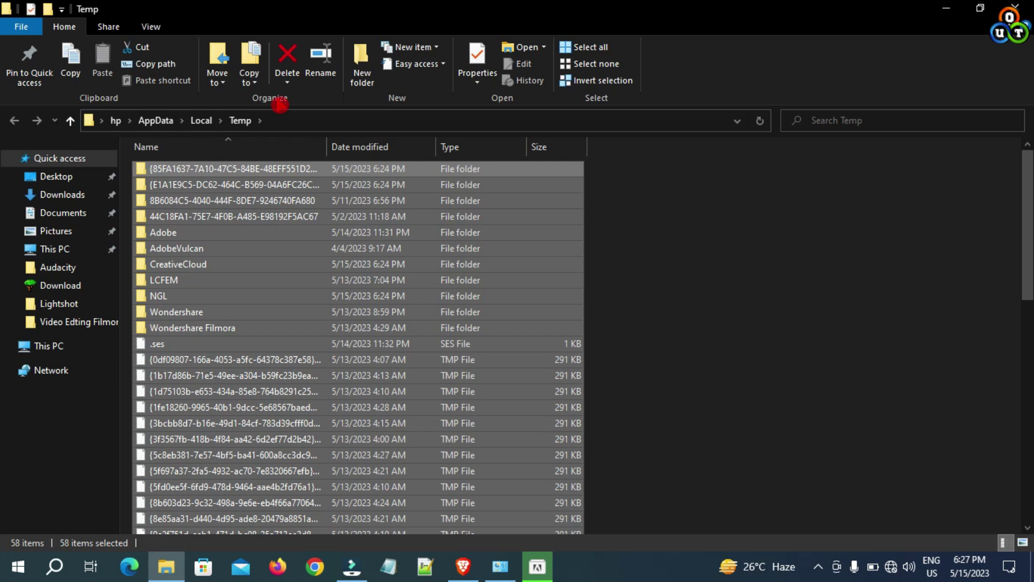
key("shift+Delete")
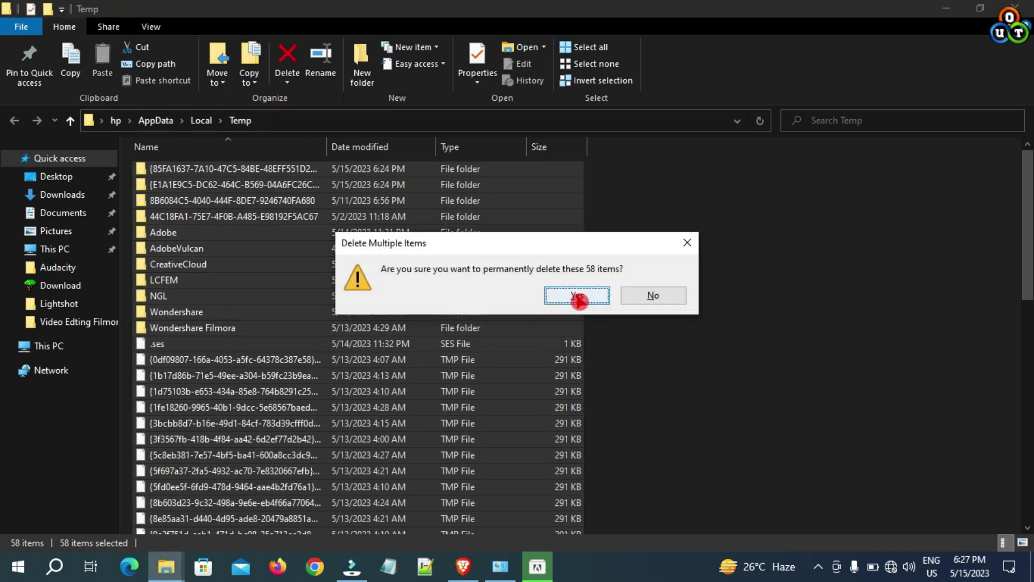
left_click(577, 295)
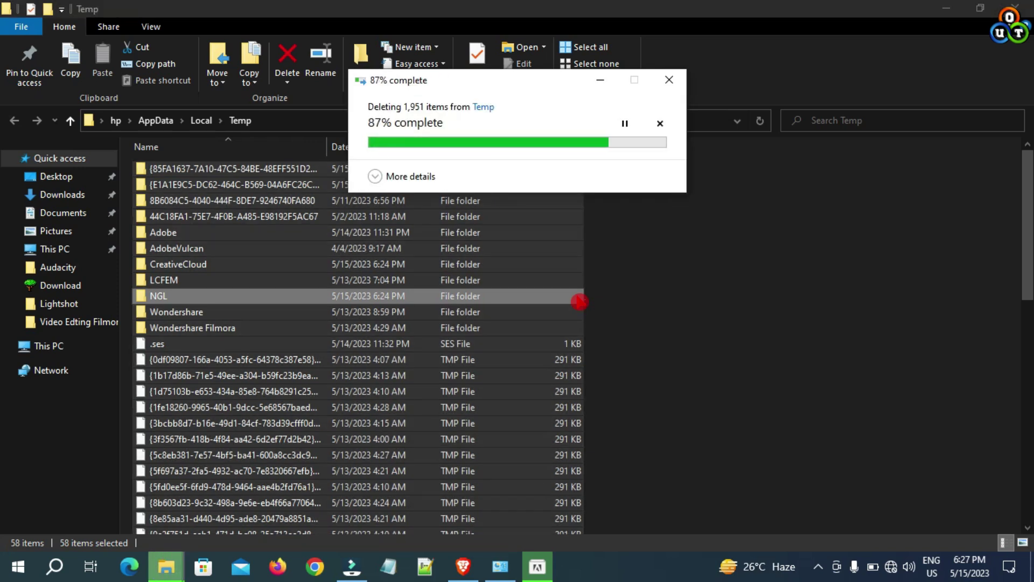
left_click(372, 222)
left_click(553, 244)
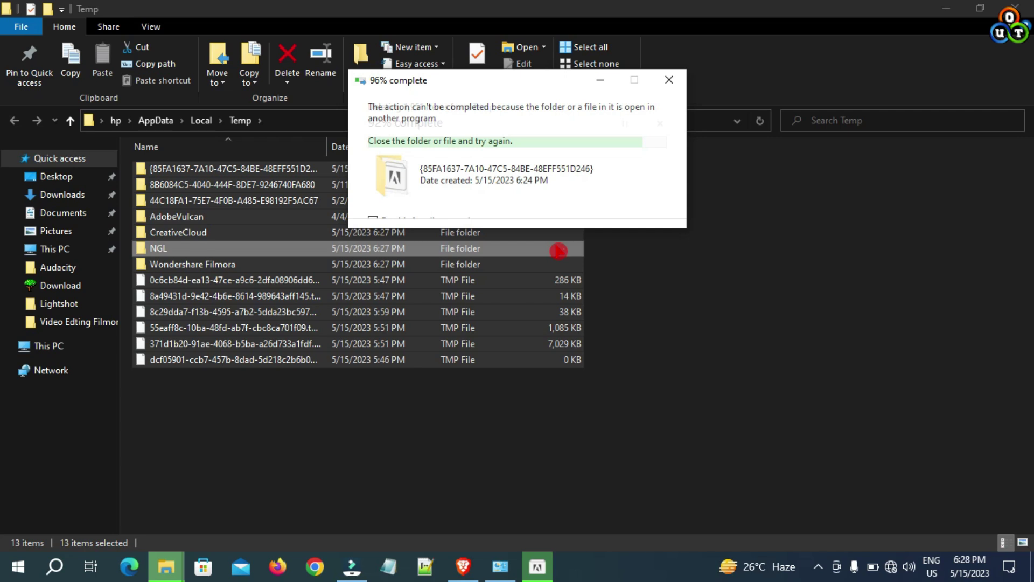
Step: Run prefetch to open the Prefetch folder, granting administrator permission for the pending deletion of user temp files
key("super+r")
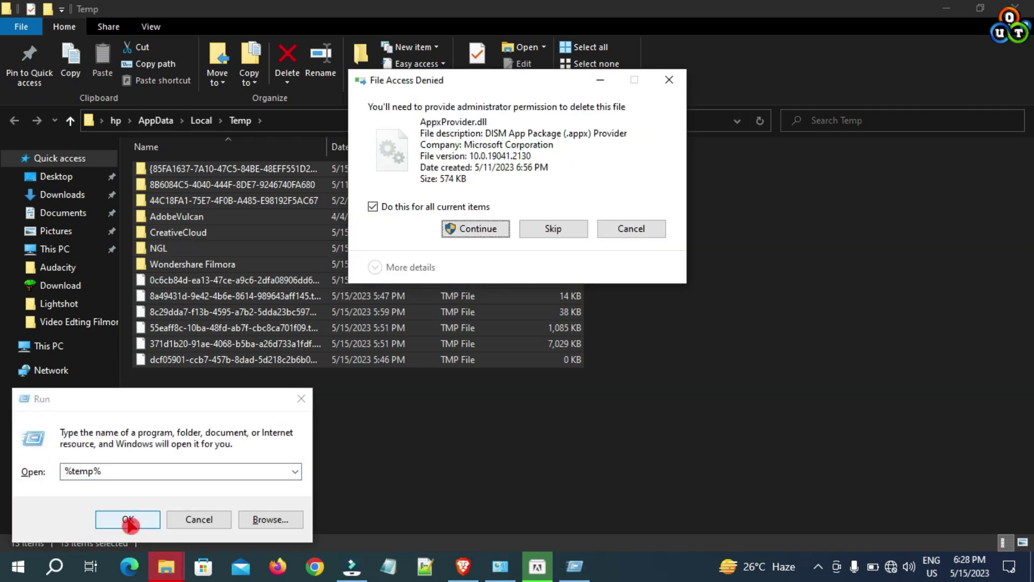
left_click(128, 520)
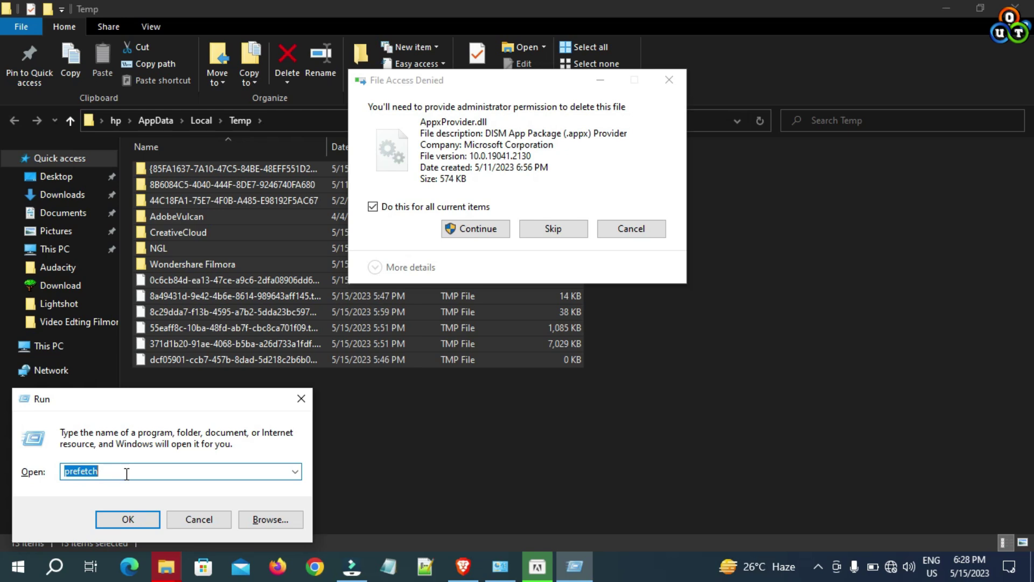
left_click(138, 521)
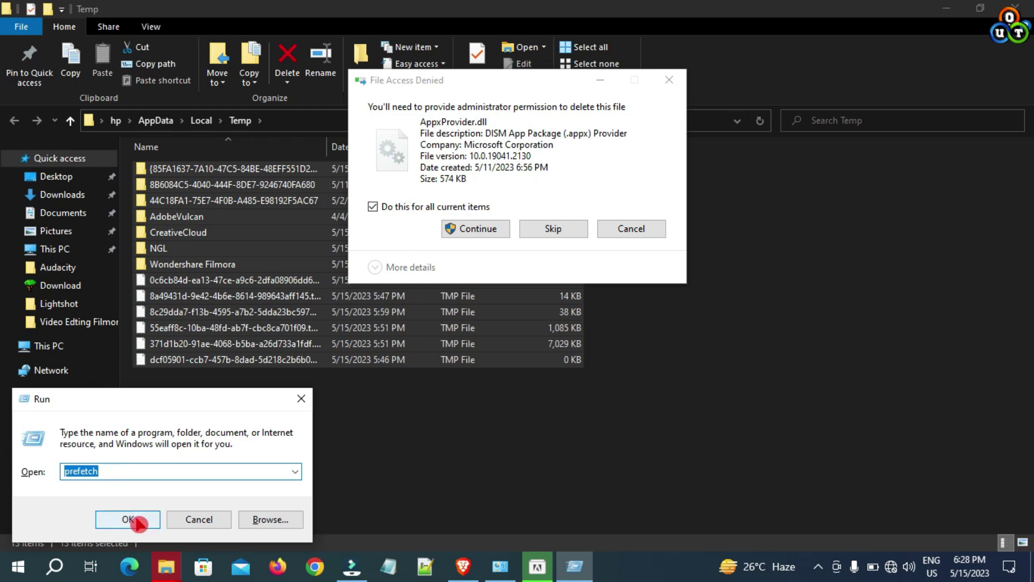
left_click(497, 232)
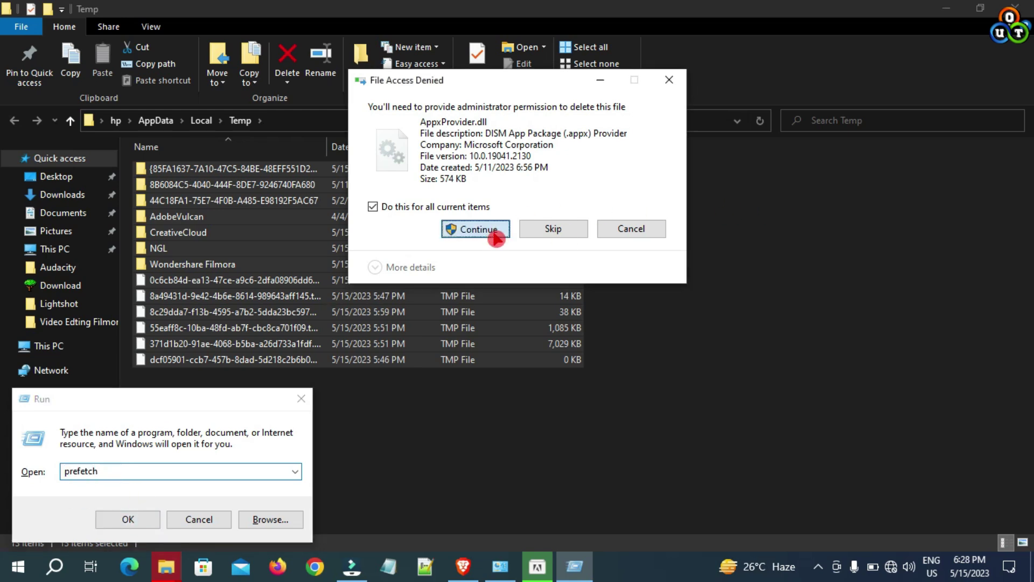
left_click(141, 521)
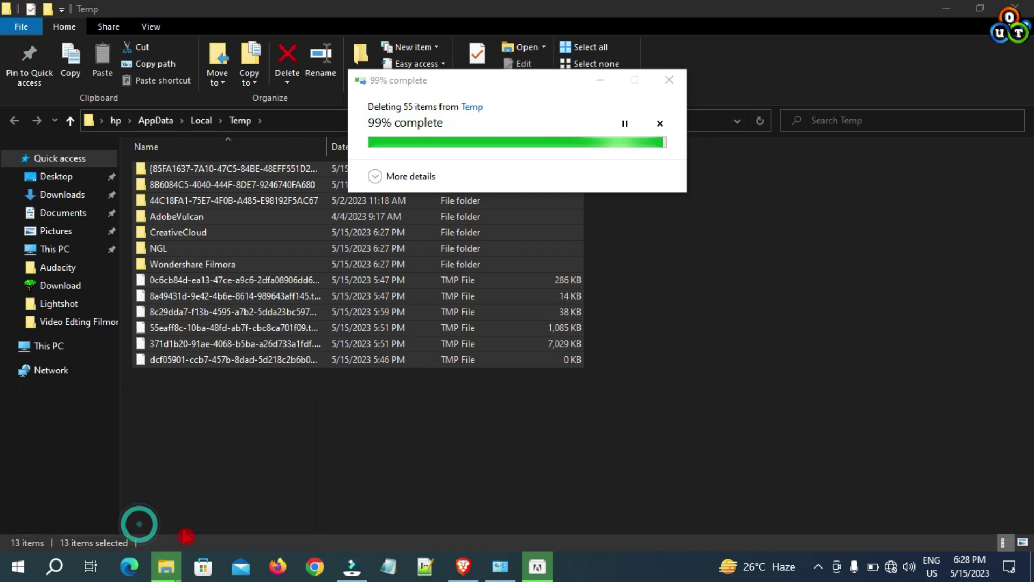
left_click(537, 304)
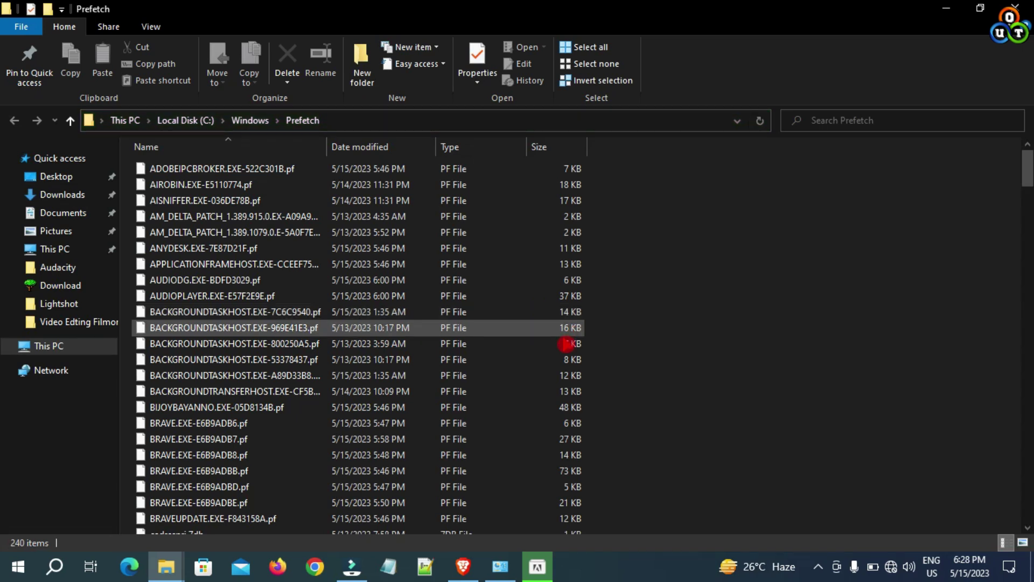
Step: Delete all files in the Prefetch folder, skipping all items in use
left_click(582, 47)
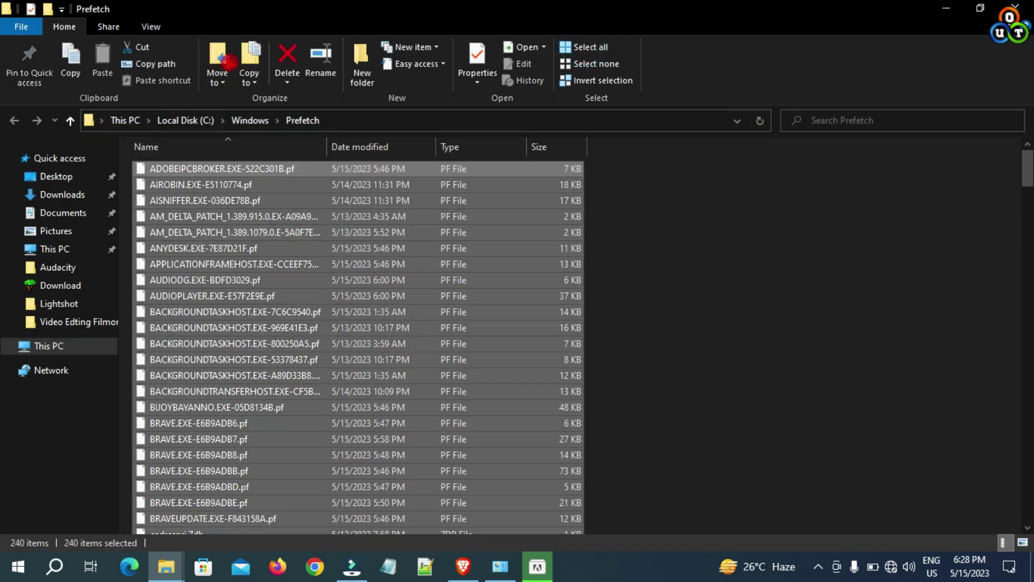
left_click(287, 56)
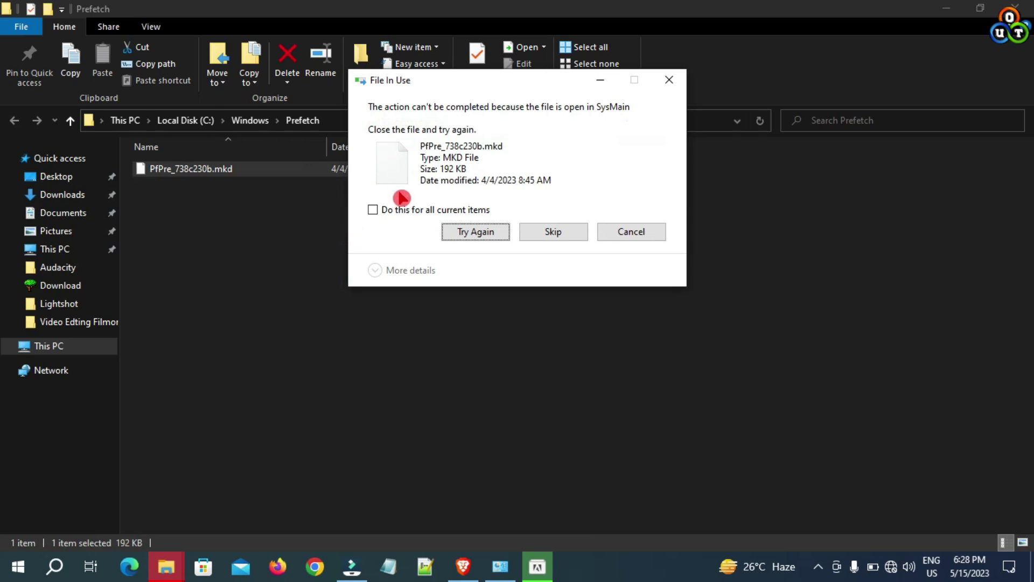
left_click(373, 209)
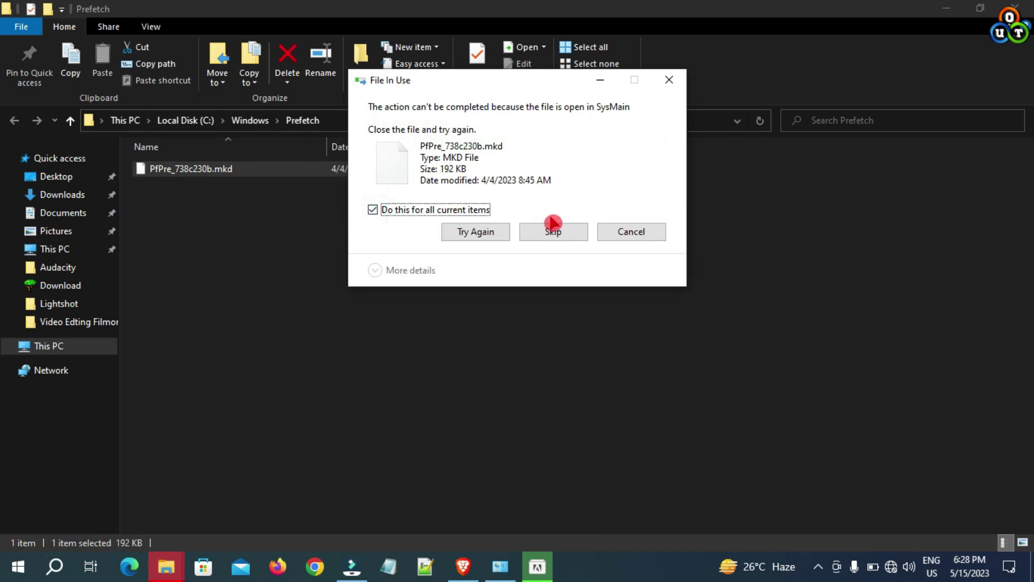
left_click(554, 233)
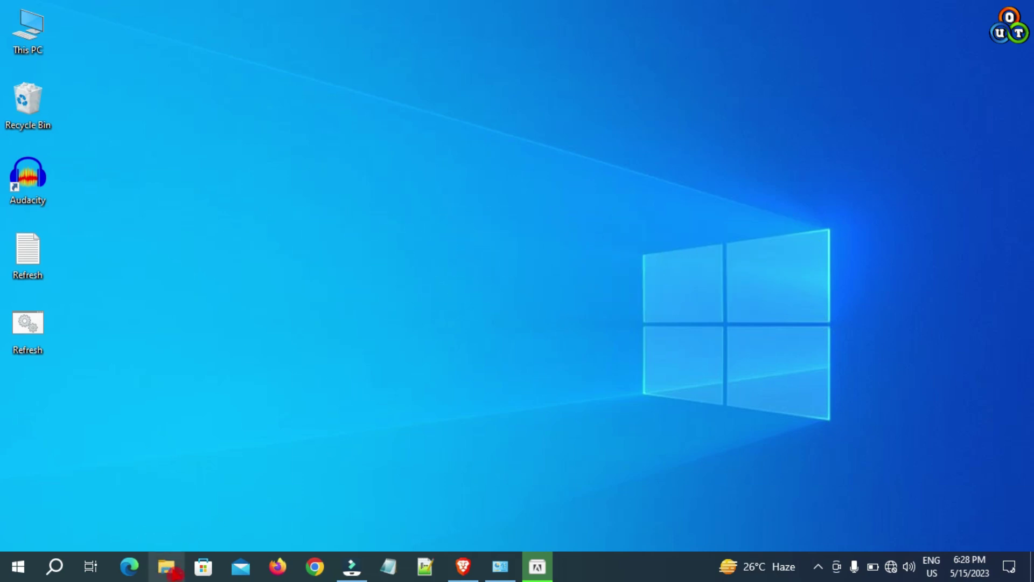
Step: Remove all recent files from Quick access in File Explorer and close the window
left_click(169, 570)
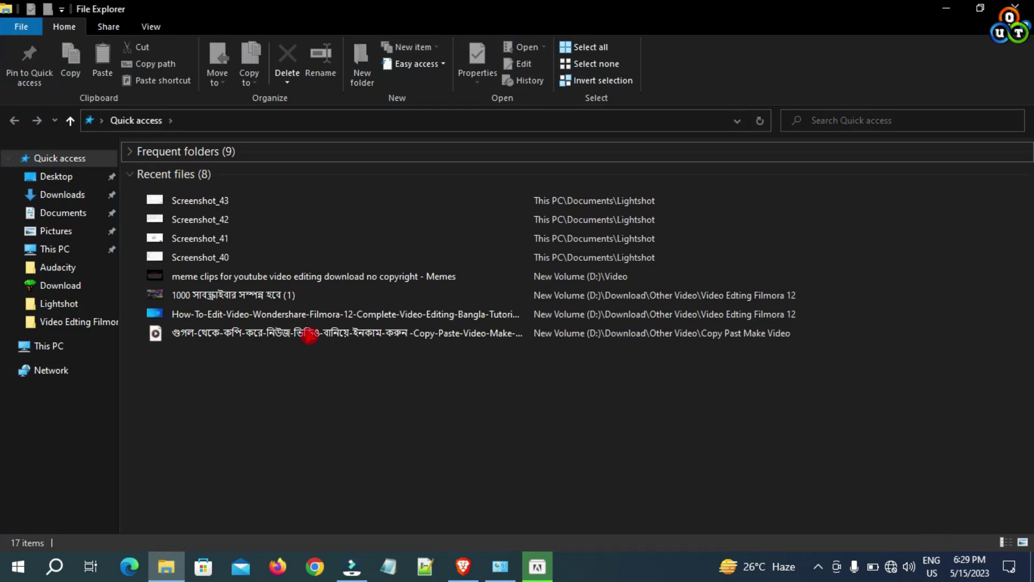
left_click(161, 177)
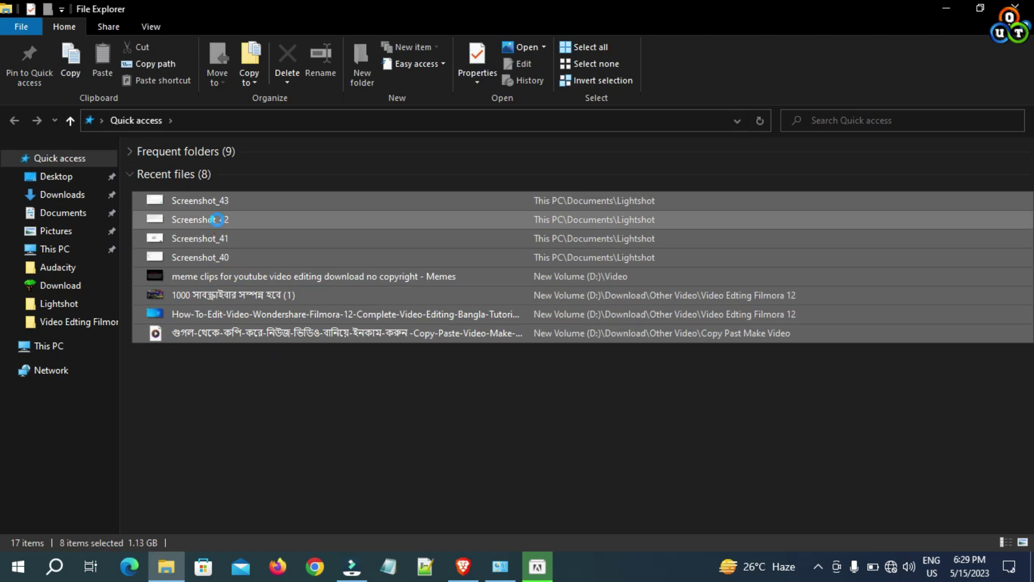
right_click(219, 222)
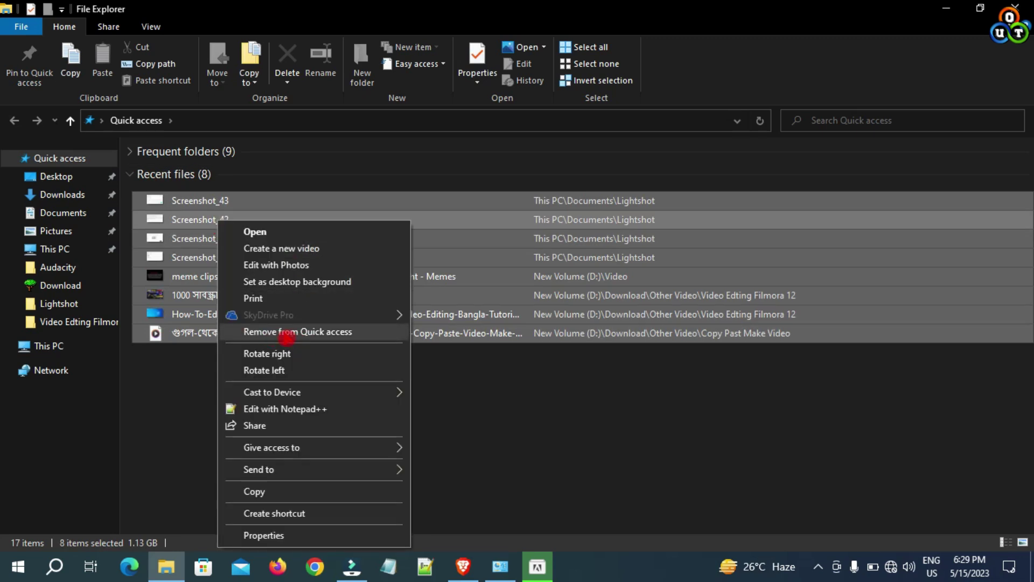
left_click(287, 333)
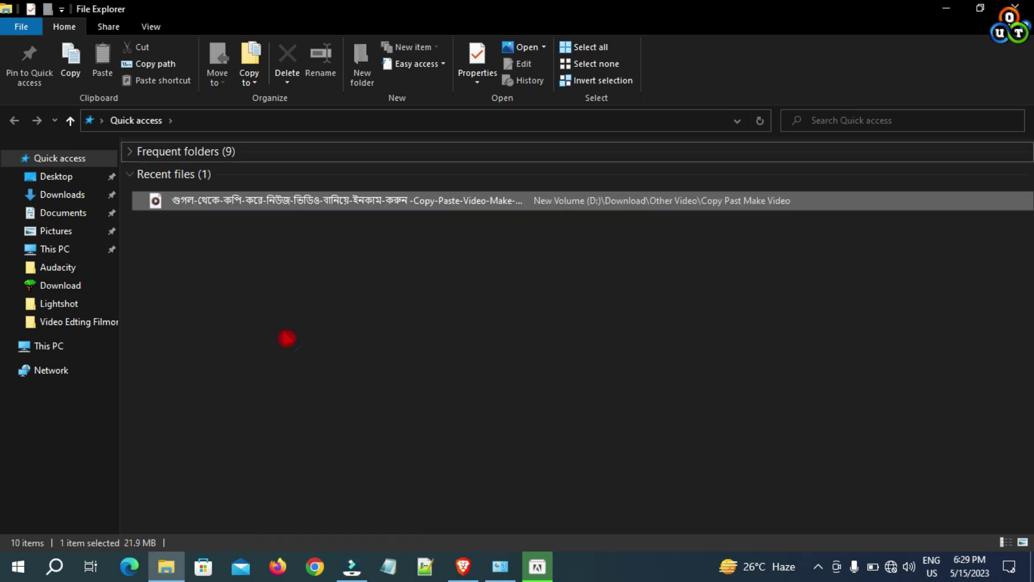
left_click(1015, 6)
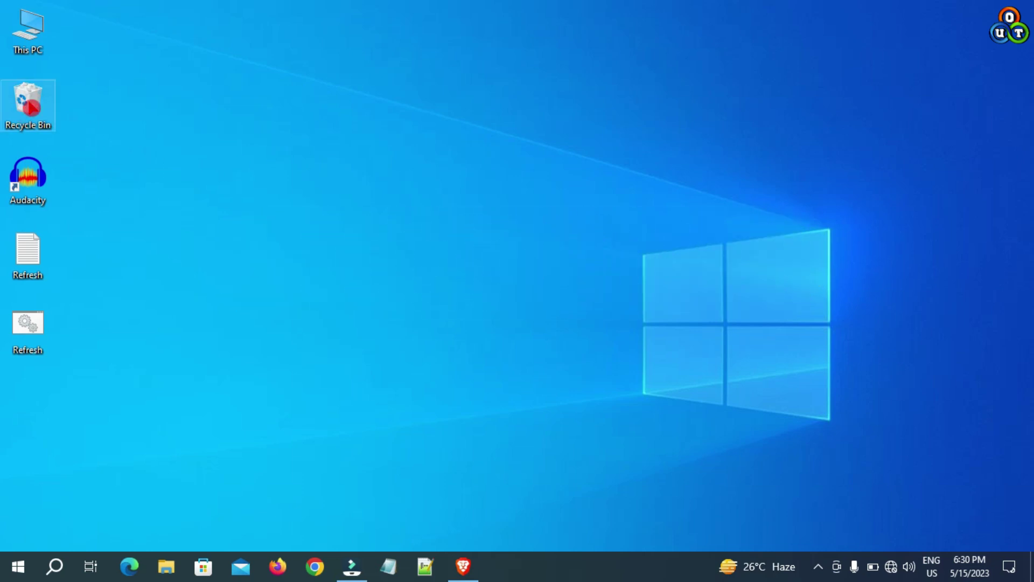
Step: Refresh the desktop twice
right_click(338, 123)
left_click(382, 164)
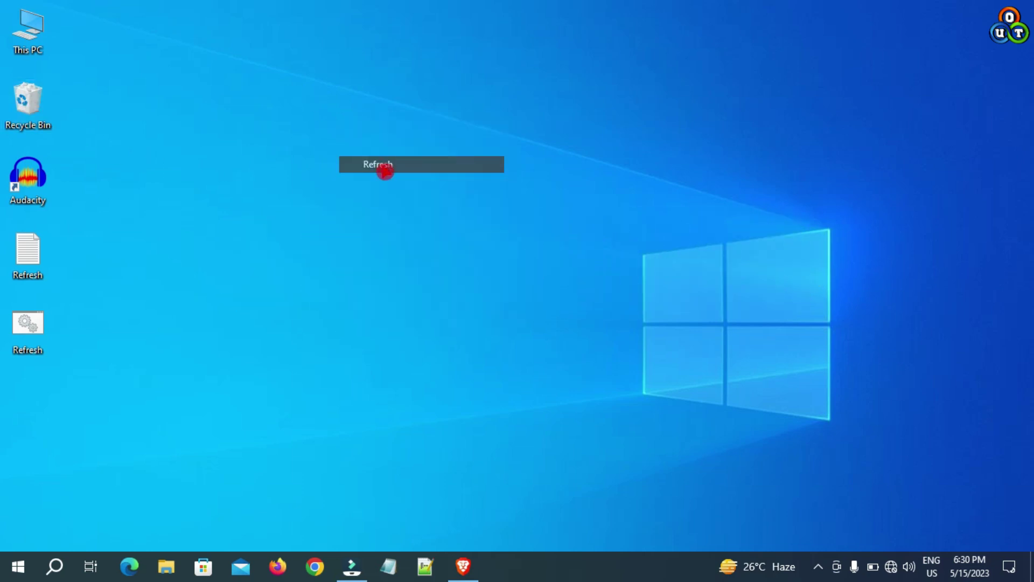
right_click(241, 64)
left_click(286, 107)
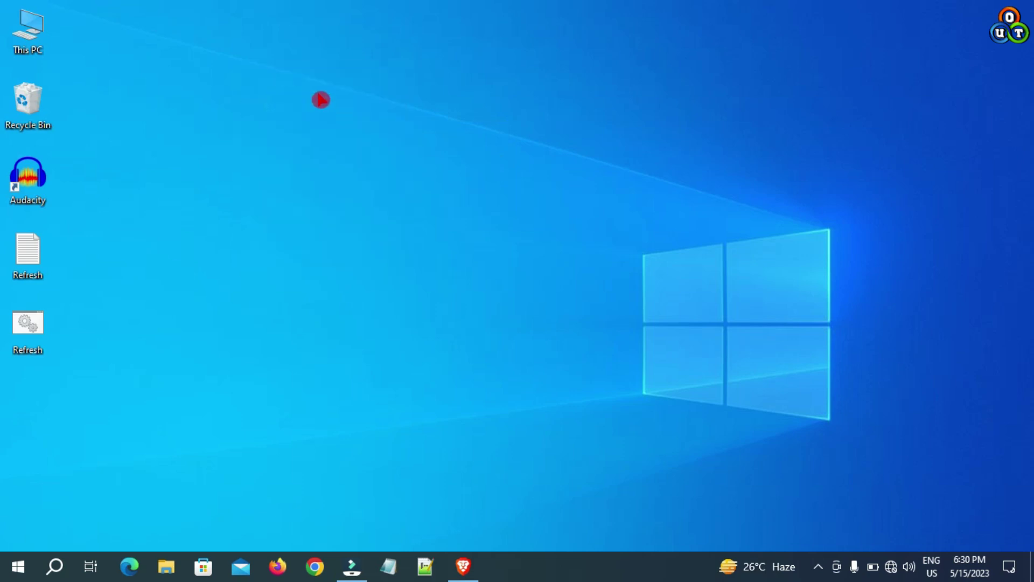
Step: Open This PC to check the free space on Local Disk (C:), and minimize the window
left_click(28, 44)
left_click(232, 164)
key("super+e")
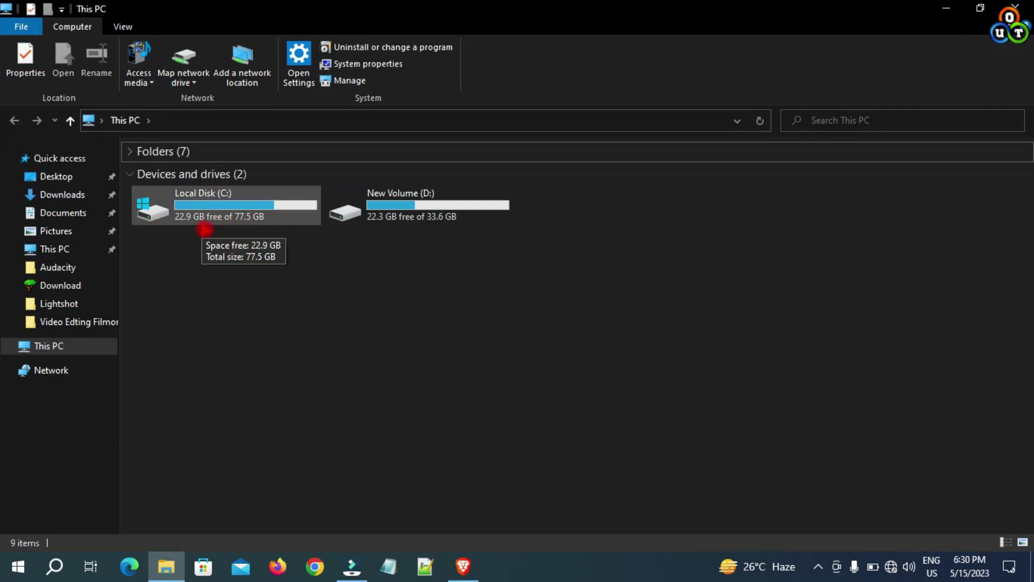
left_click(948, 9)
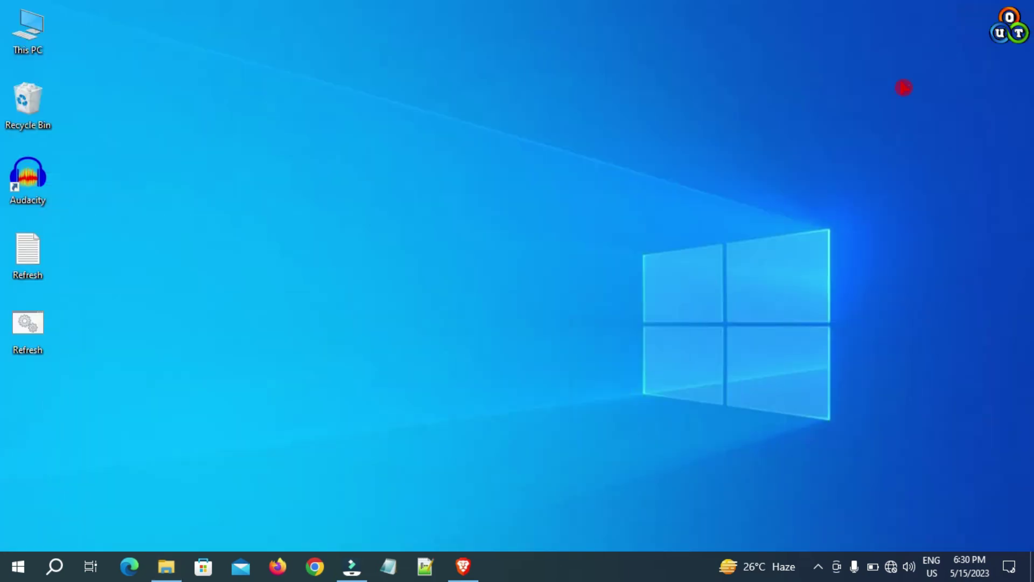
Step: Empty the Recycle Bin and recheck the free space on Local Disk (C:) in This PC
right_click(44, 116)
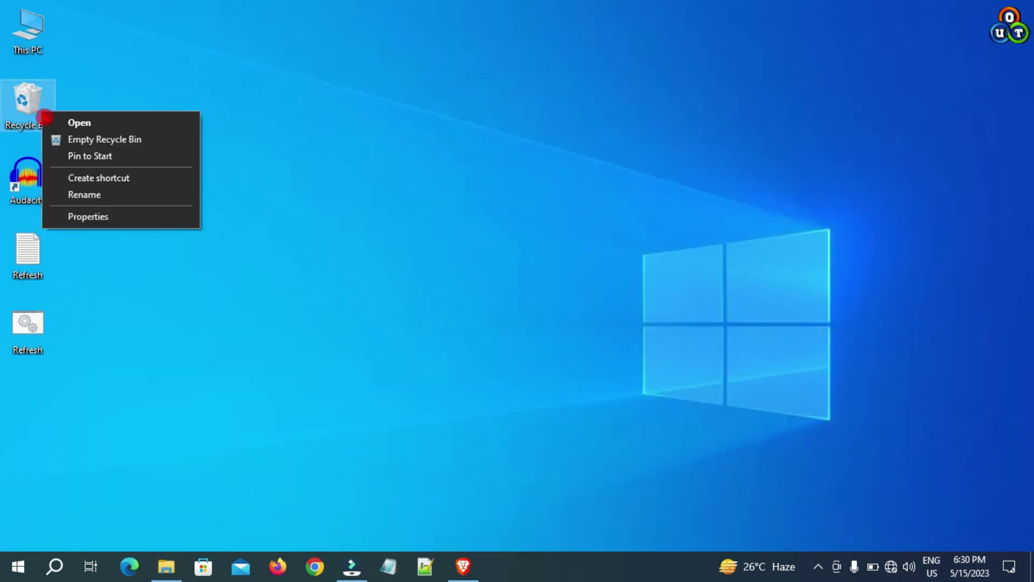
left_click(225, 54)
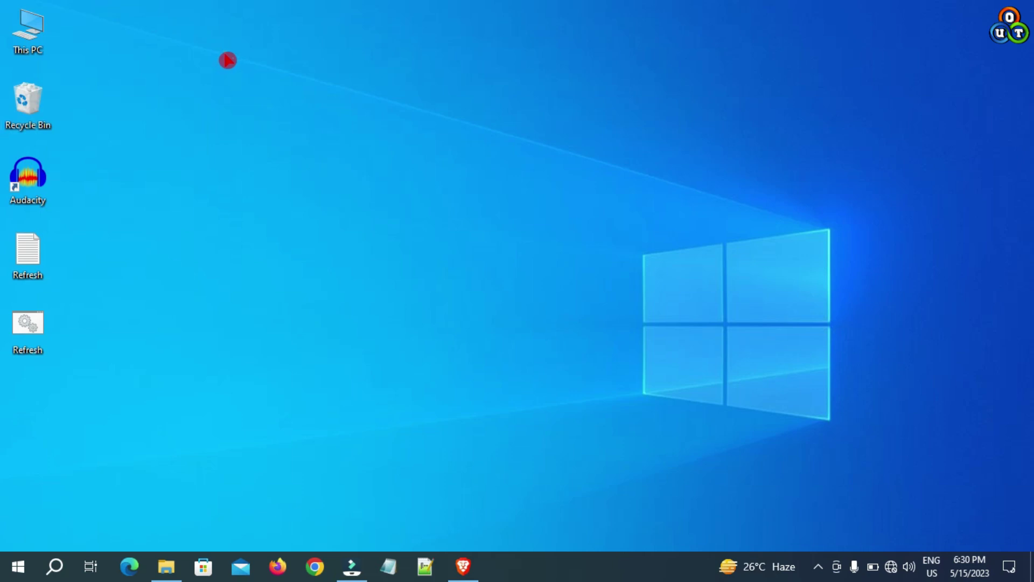
right_click(39, 111)
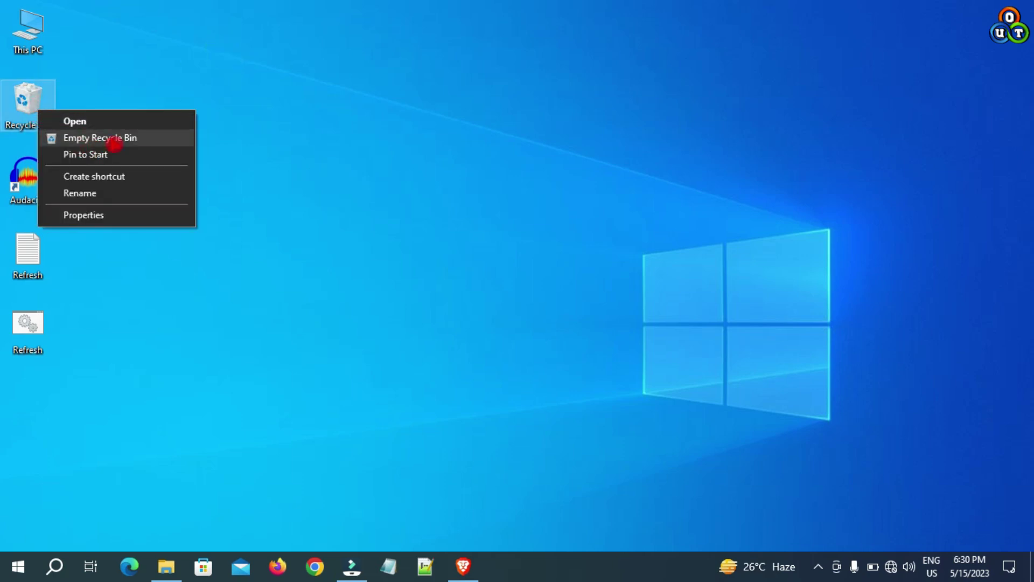
left_click(114, 142)
left_click(580, 299)
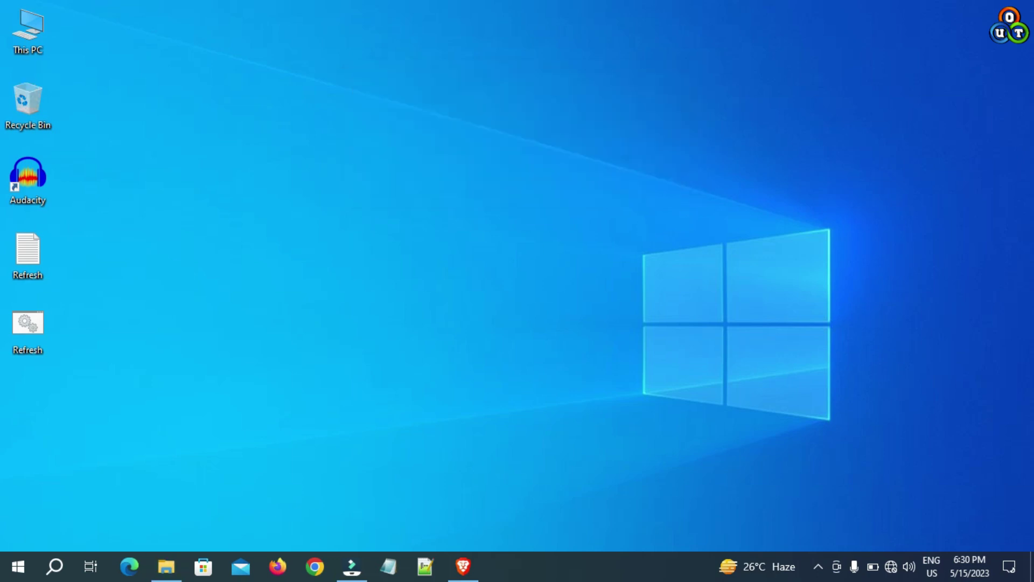
double_click(26, 38)
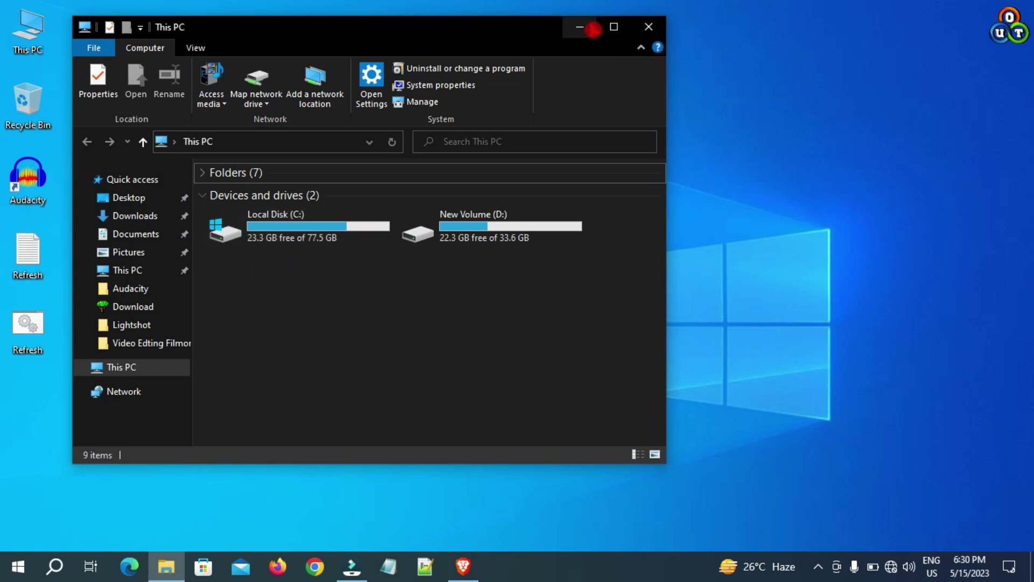
left_click(581, 26)
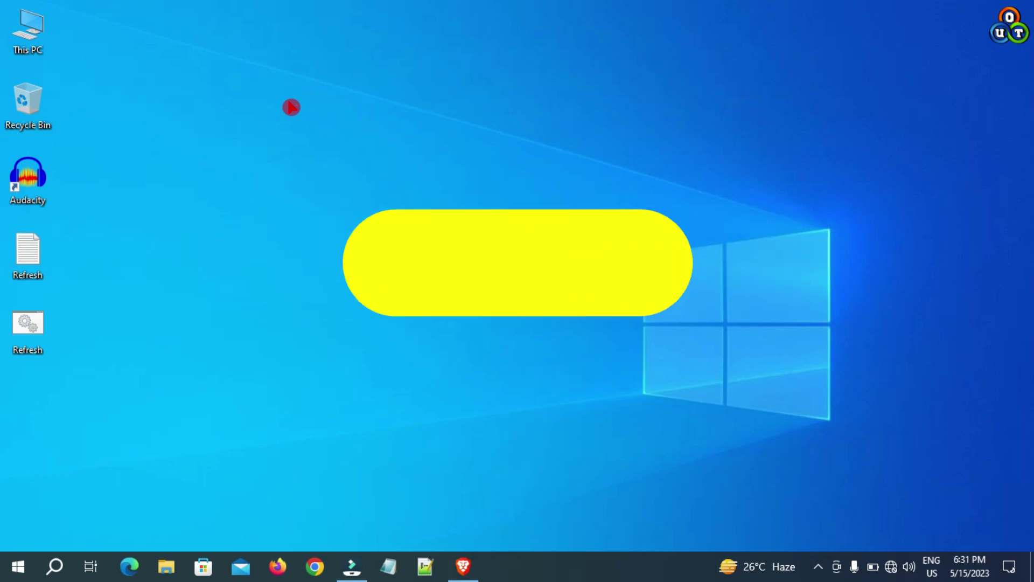
Step: Refresh the desktop twice
right_click(290, 107)
left_click(334, 146)
right_click(239, 68)
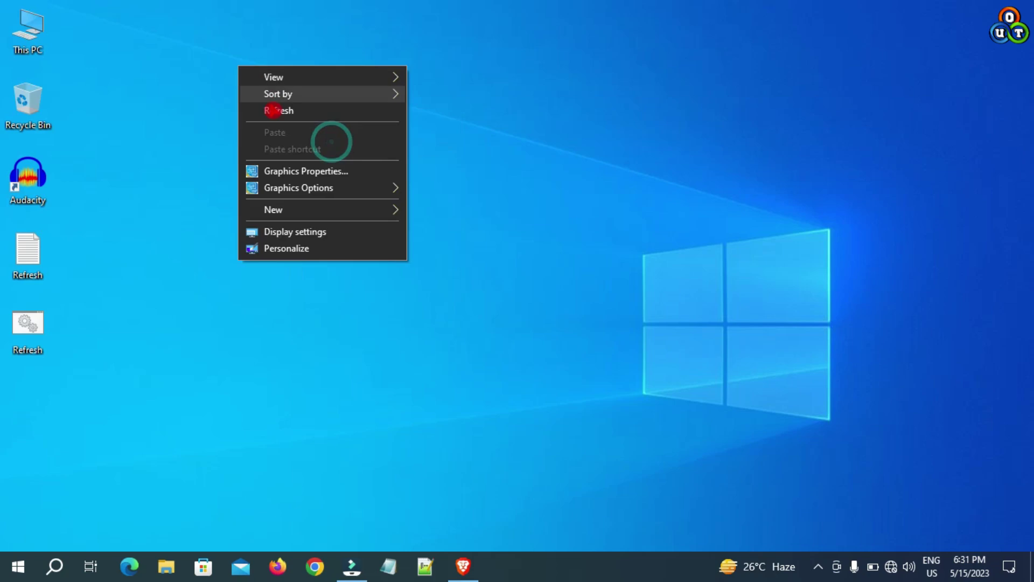
Step: Open the properties of Local Disk (C:) from This PC and start Disk Cleanup for the drive
left_click(33, 48)
double_click(33, 47)
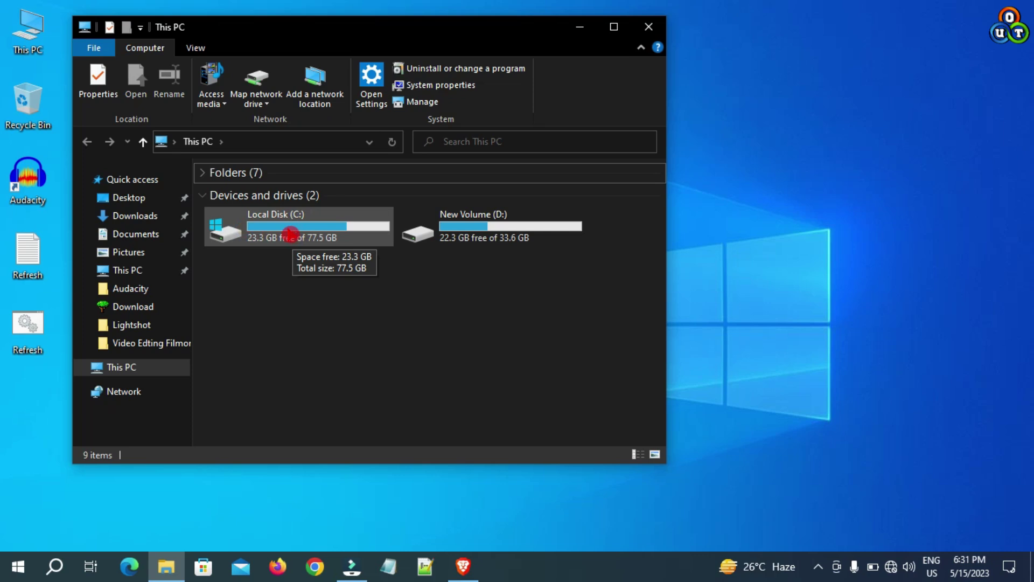
right_click(289, 234)
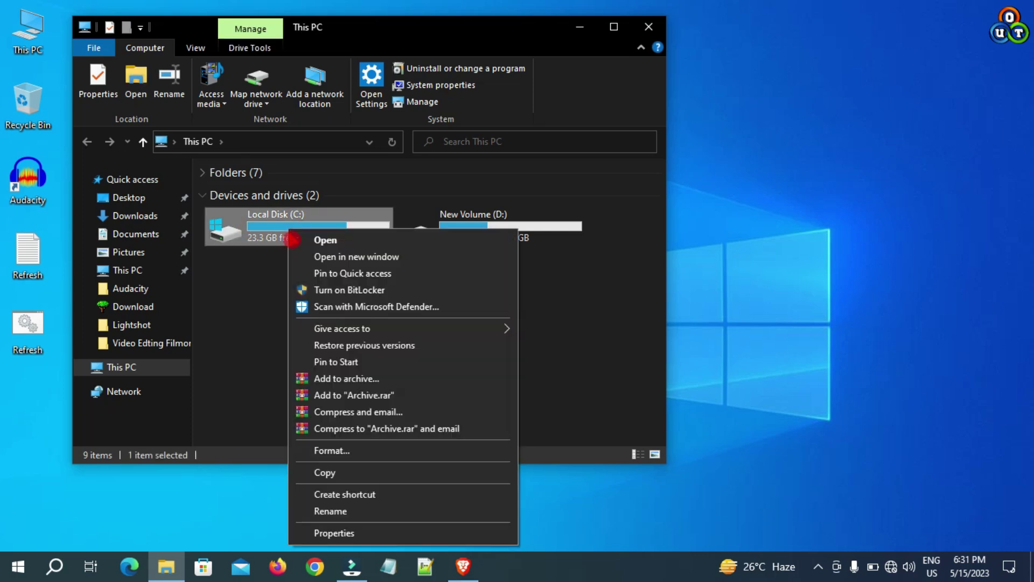
left_click(351, 534)
left_click(362, 242)
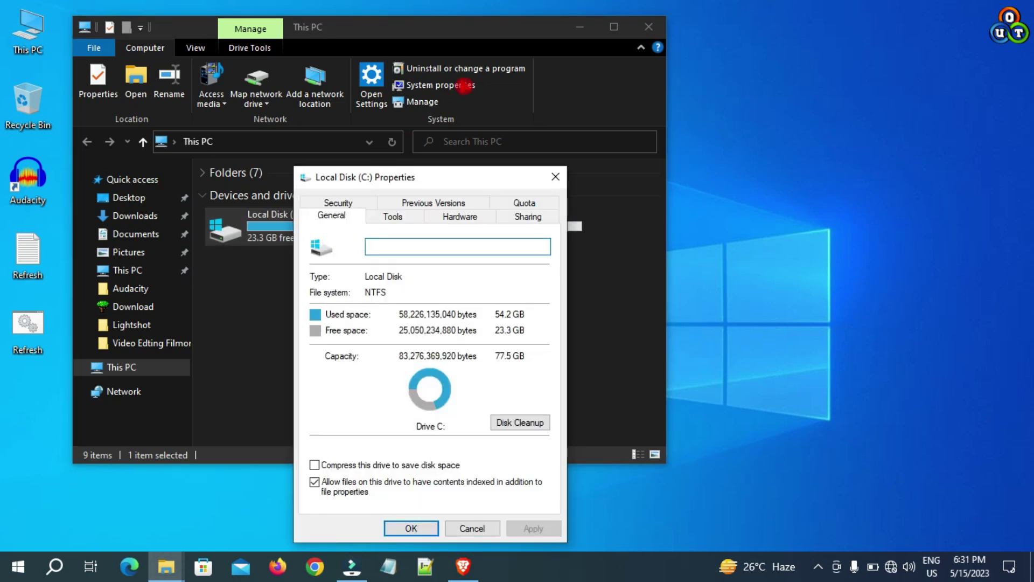
left_click(520, 425)
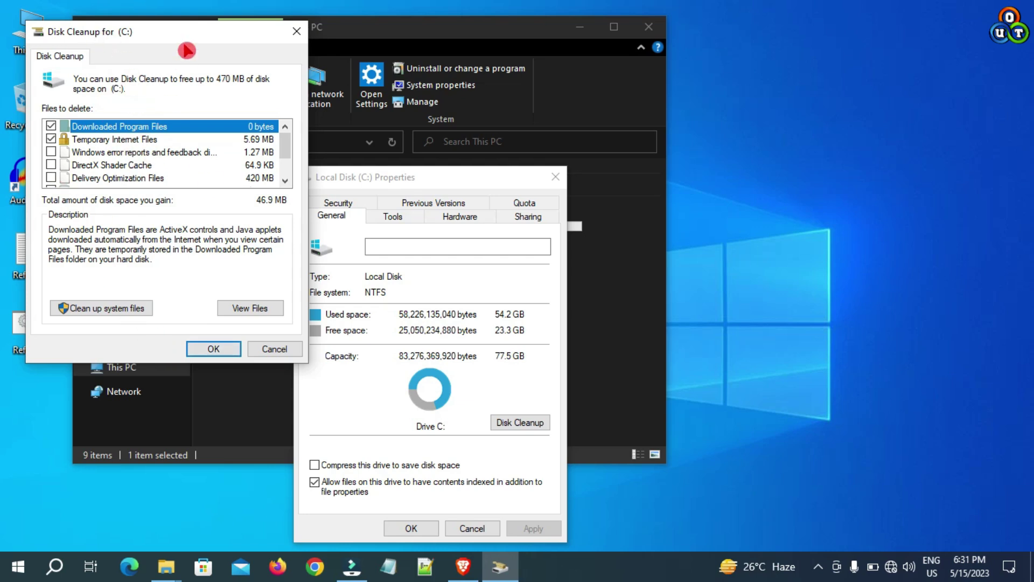
Step: Include Windows error reports, DirectX Shader Cache, Delivery Optimization Files and Temporary files in the files to delete
left_click_drag(170, 34, 234, 58)
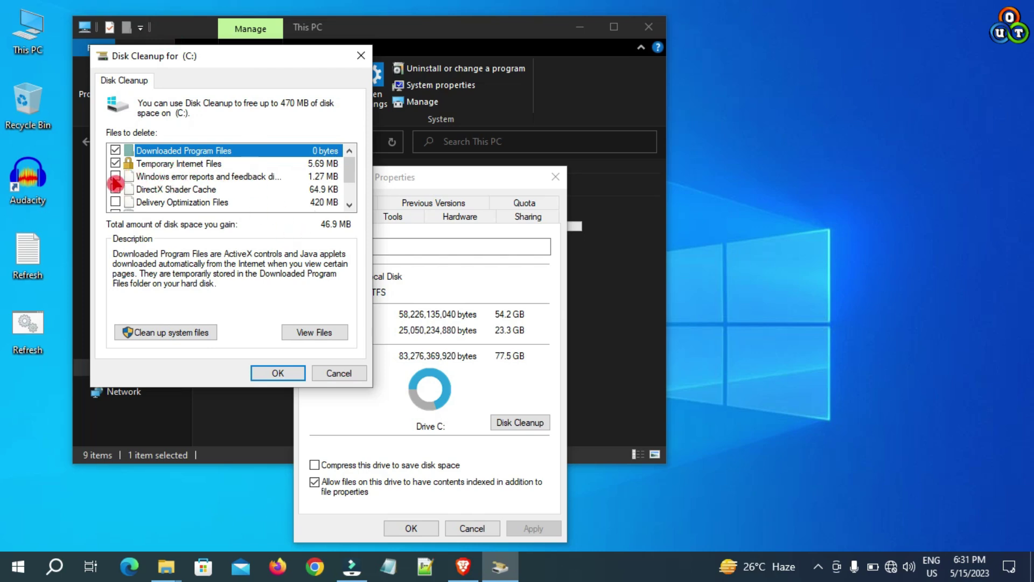
left_click(116, 176)
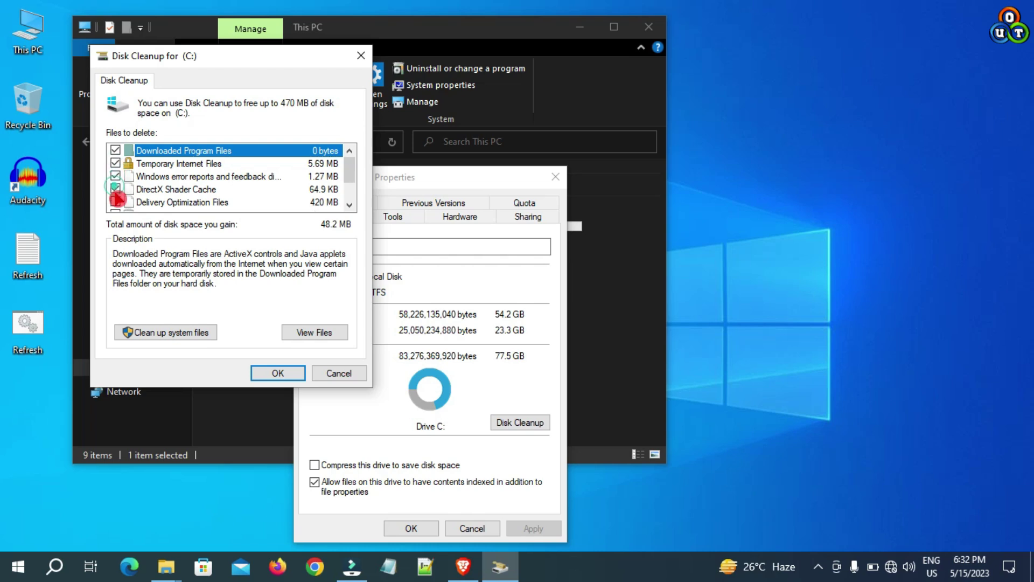
scroll(238, 178, "down", 1)
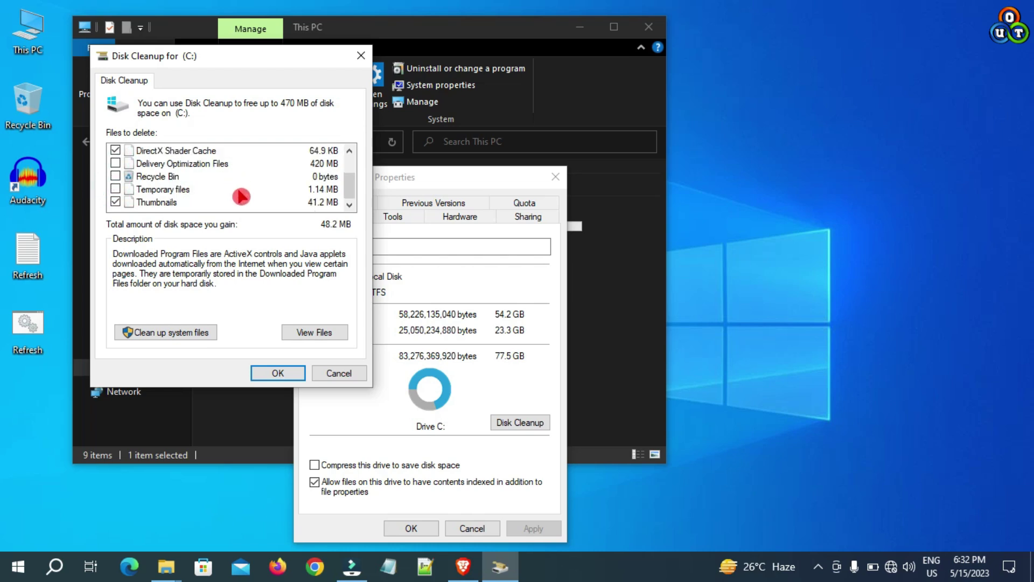
scroll(240, 196, "up", 1)
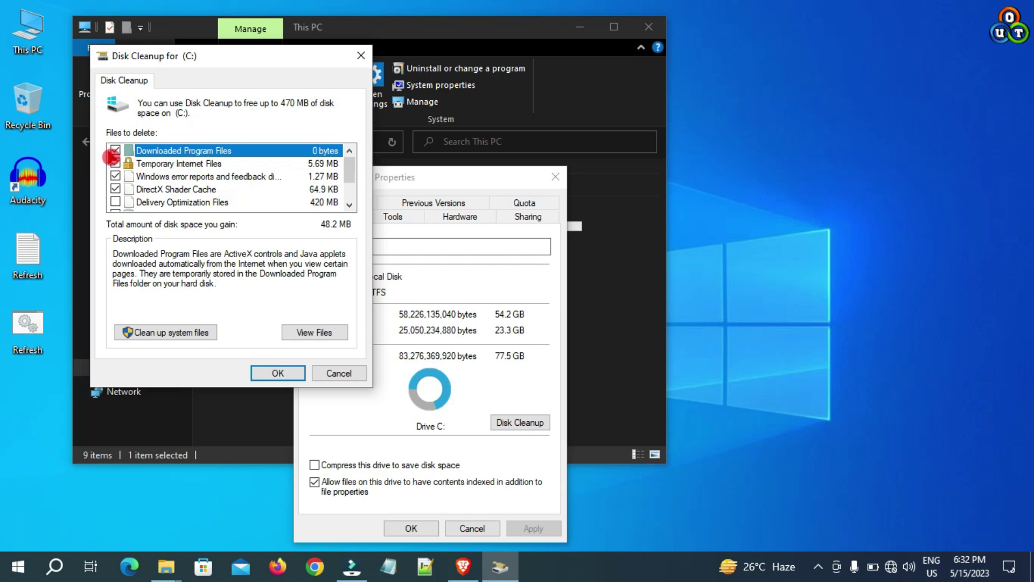
left_click(115, 151)
left_click_drag(349, 170, 350, 183)
left_click(116, 197)
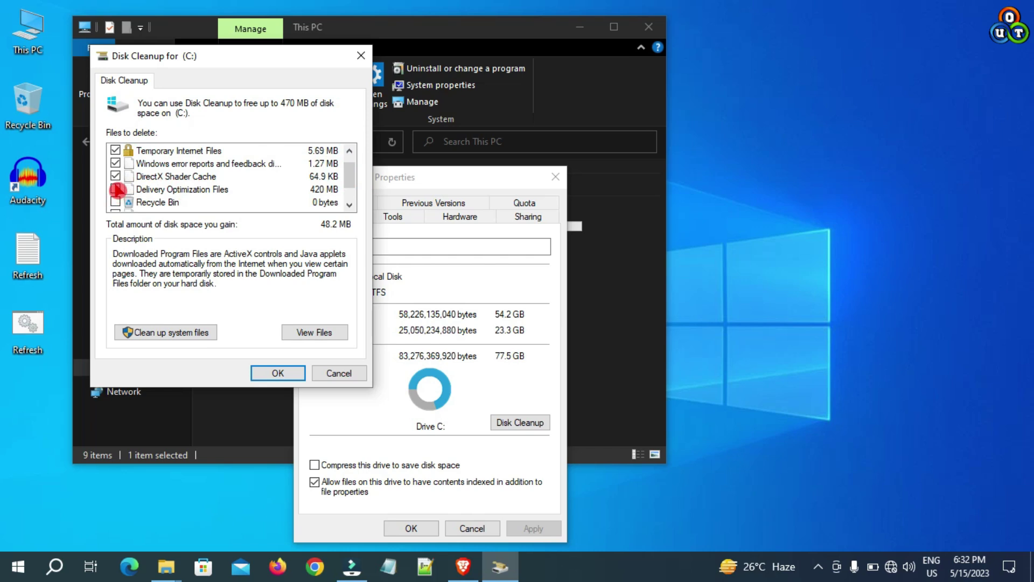
scroll(230, 196, "down", 1)
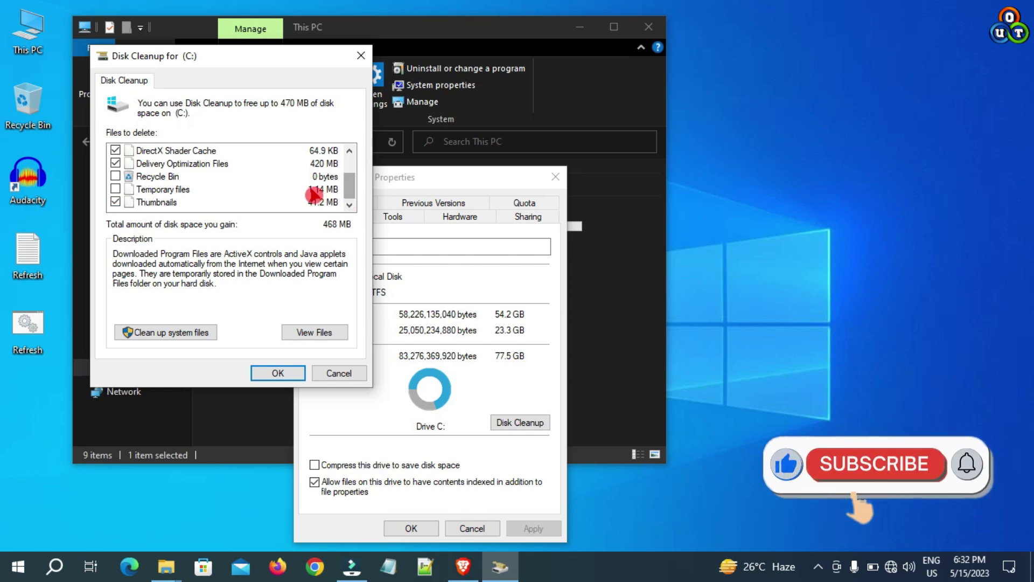
left_click(115, 189)
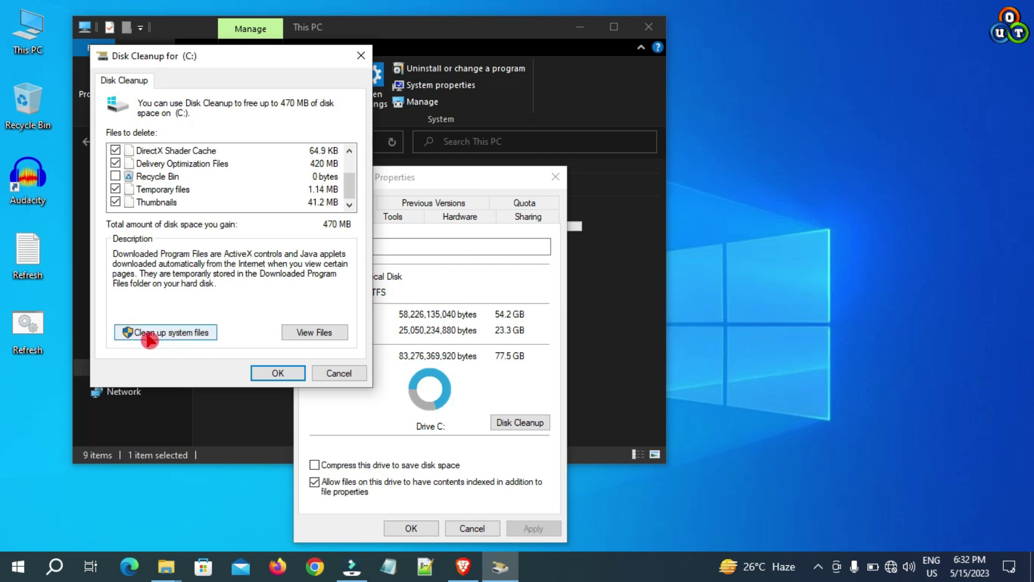
Step: Rescan drive C: with system files included in Disk Cleanup and permanently delete the selected files
left_click(168, 334)
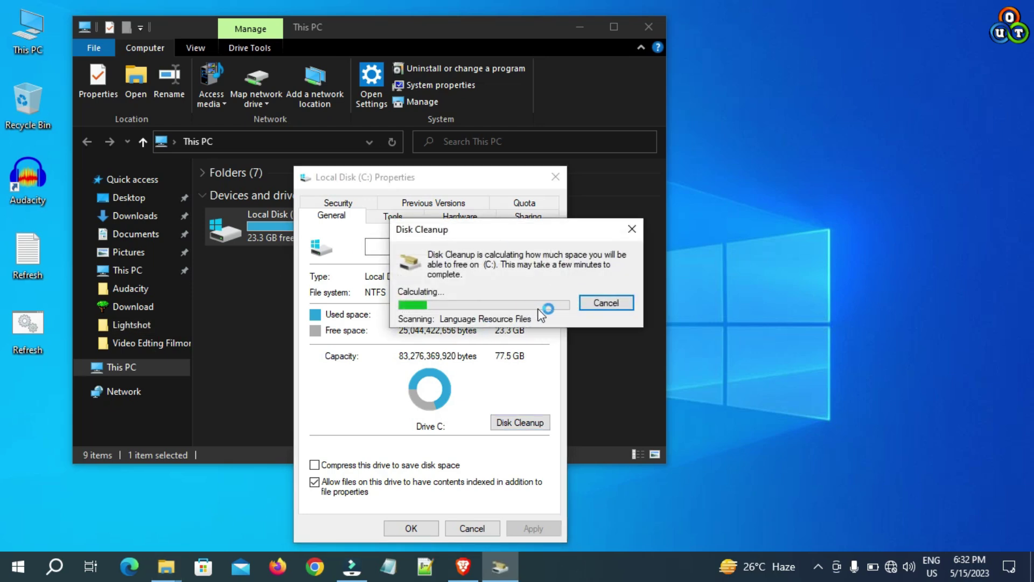
left_click(232, 370)
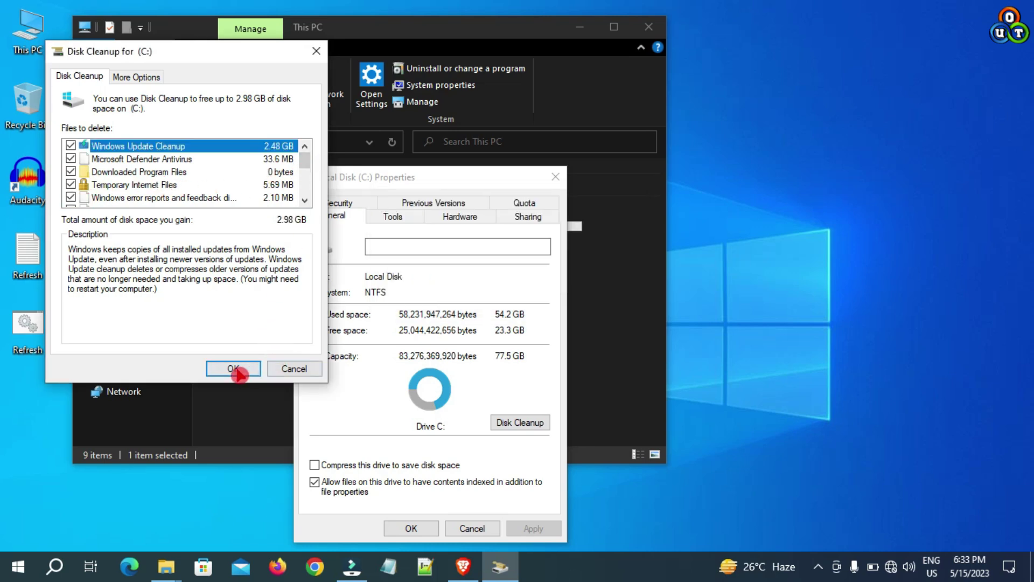
left_click(237, 371)
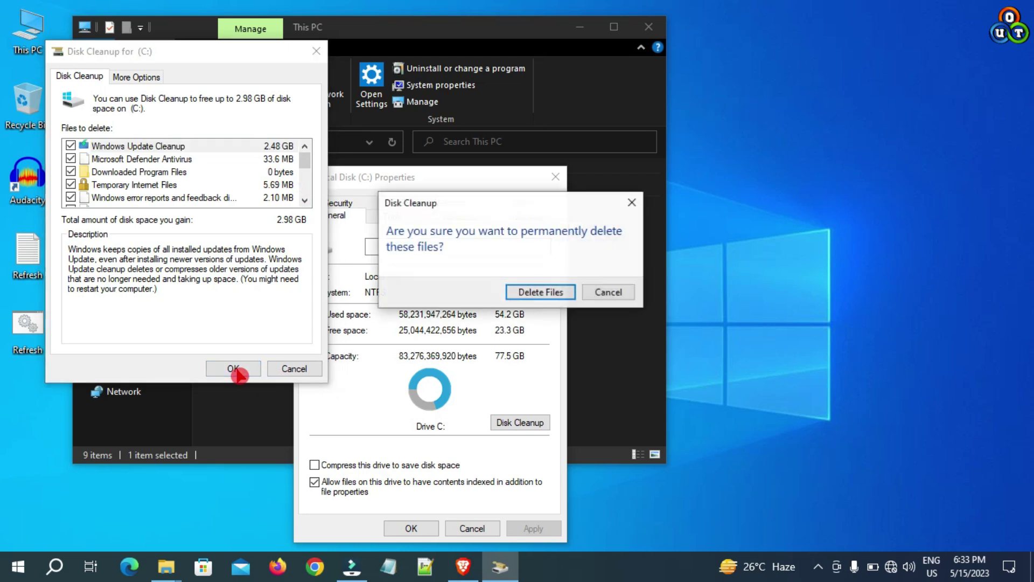
left_click(539, 293)
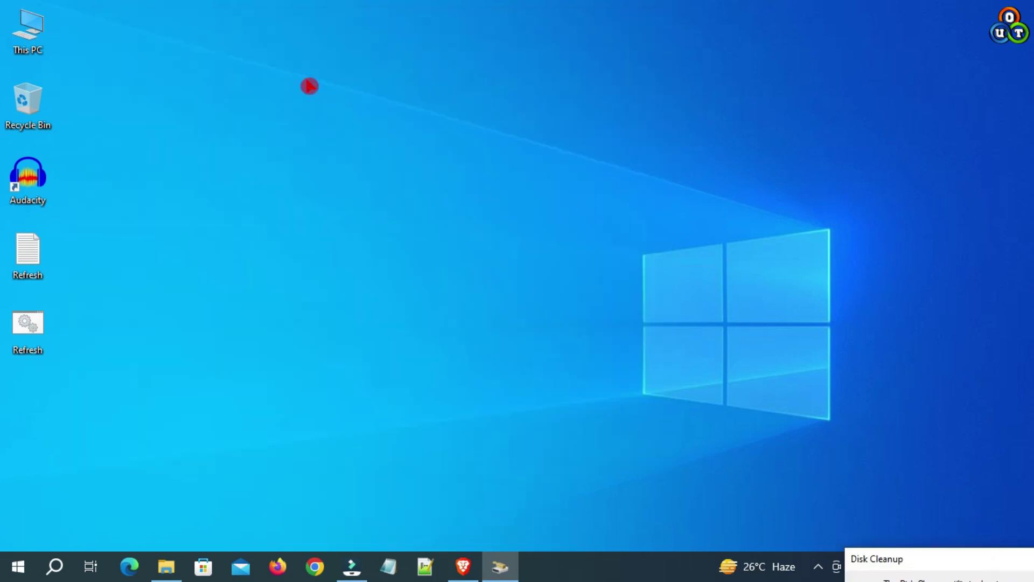
Step: Refresh the desktop while Disk Cleanup runs
right_click(309, 86)
left_click(344, 124)
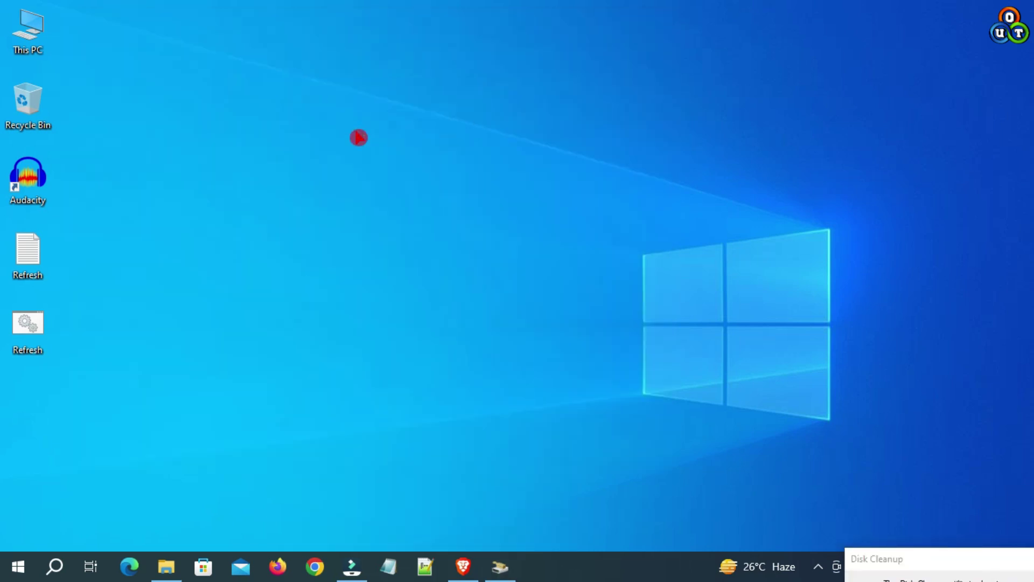